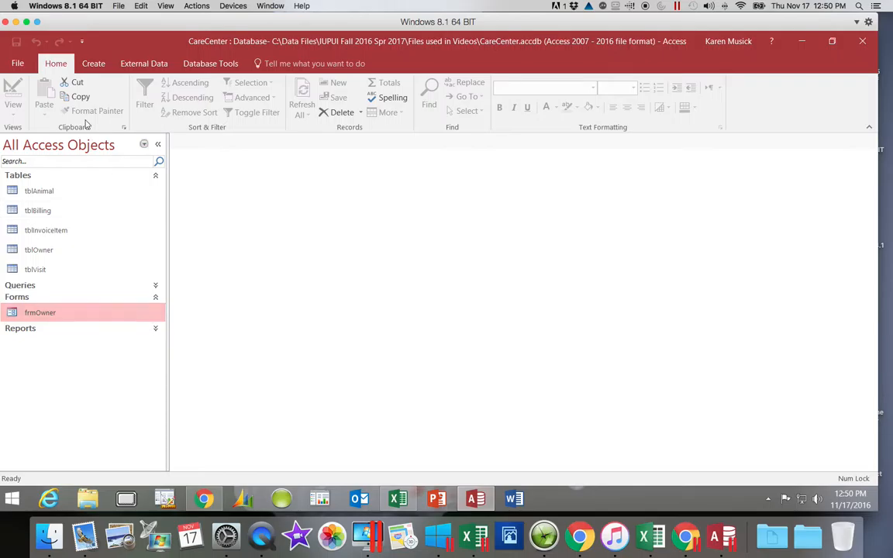
Create a blank form in Design view and show the list of available fields from all tables, with tblBilling collapsed
{"action": "left_click", "coordinate": [94, 65]}
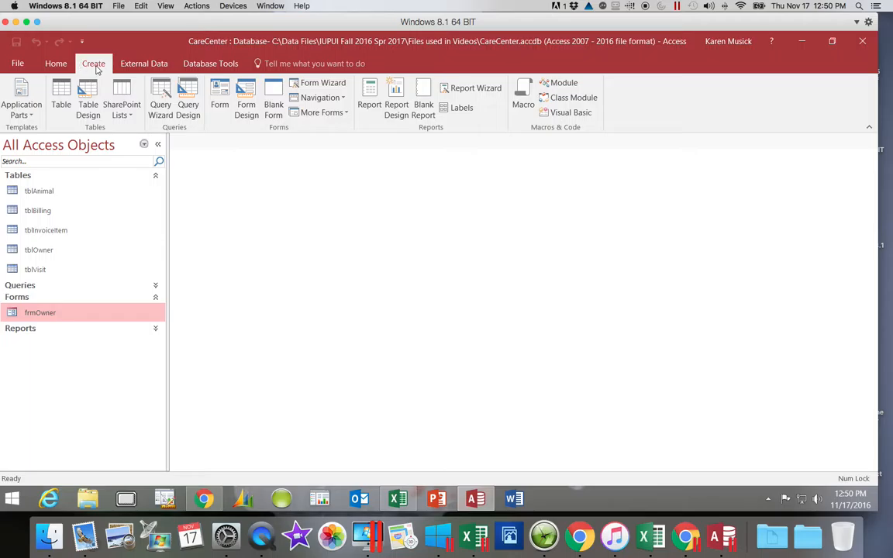
{"action": "left_click", "coordinate": [253, 115]}
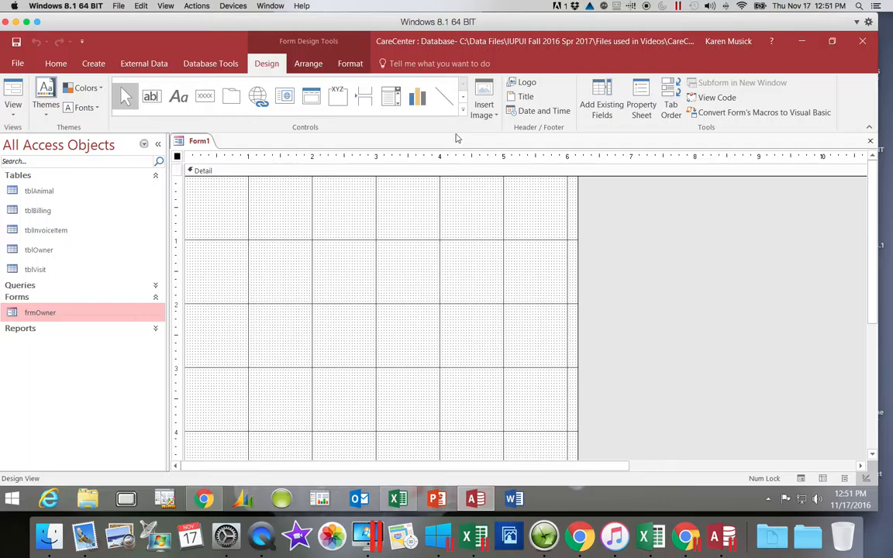
{"action": "left_click", "coordinate": [607, 114]}
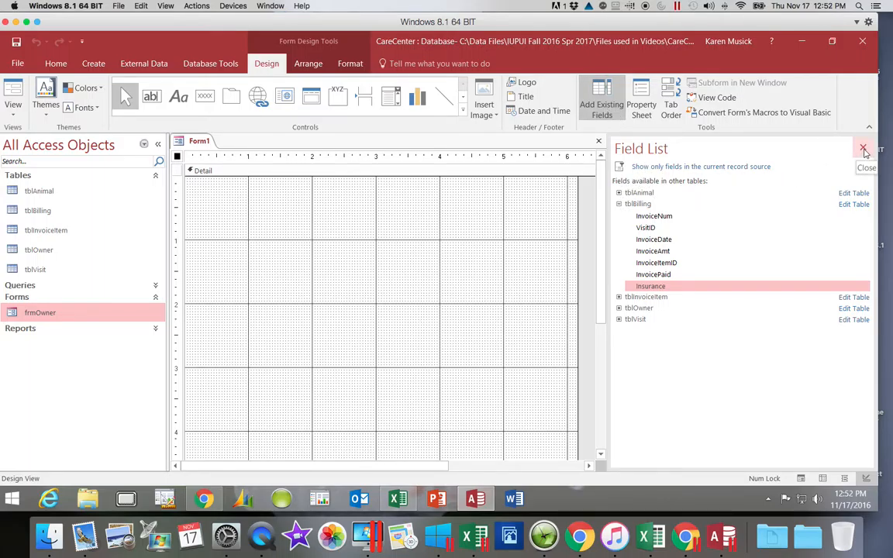
{"action": "left_click", "coordinate": [619, 204]}
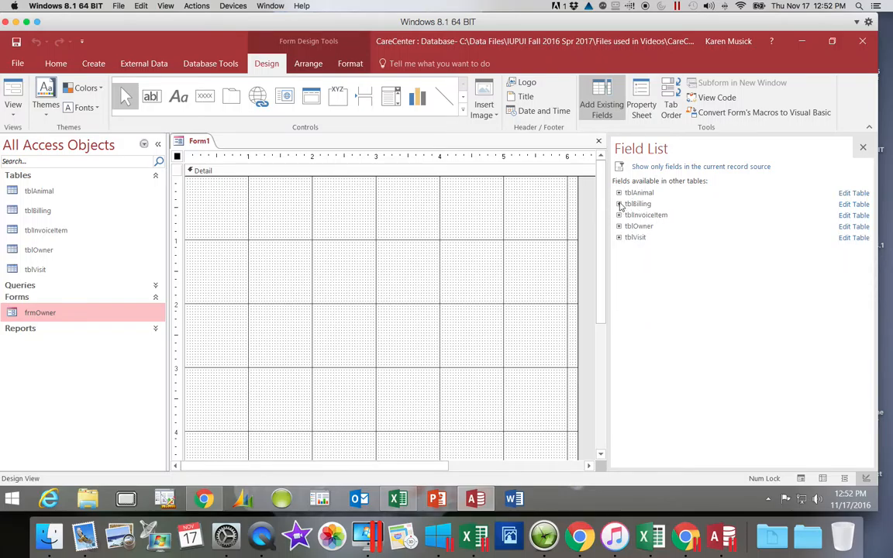
{"action": "left_click", "coordinate": [648, 168]}
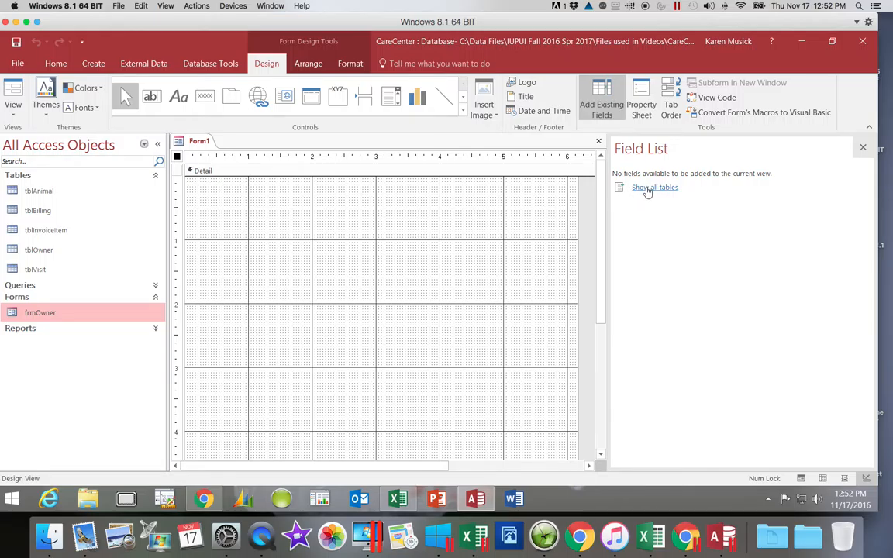
{"action": "left_click", "coordinate": [647, 189]}
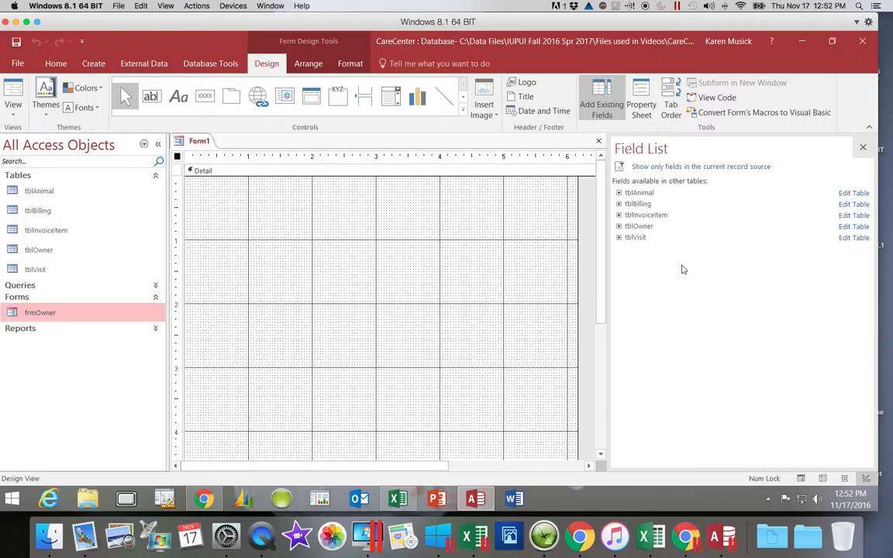
Add the tblBilling fields VisitID, InvoiceNum, InvoiceDate, InvoiceAmt, InvoiceItemID, InvoicePaid and Insurance to the form in that order, and close the field list
{"action": "left_click", "coordinate": [619, 205]}
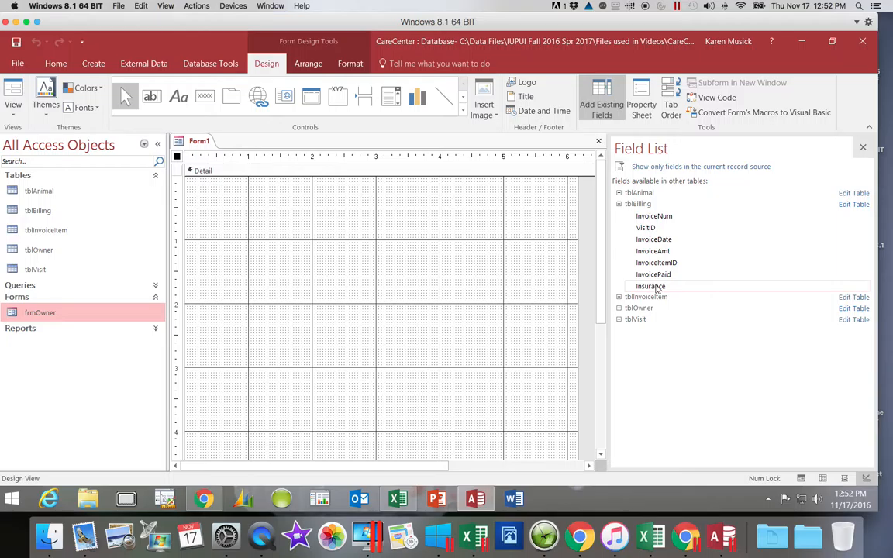
{"action": "double_click", "coordinate": [651, 228]}
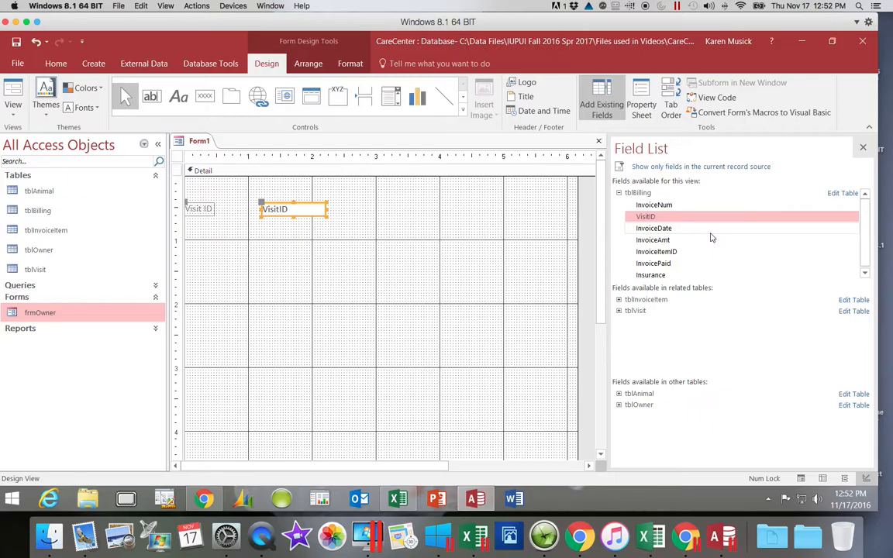
{"action": "double_click", "coordinate": [672, 205]}
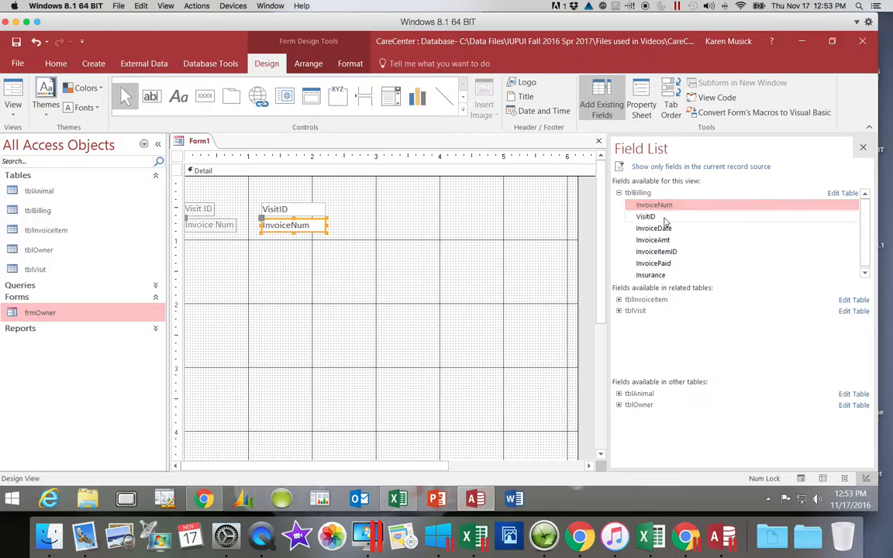
{"action": "double_click", "coordinate": [664, 228]}
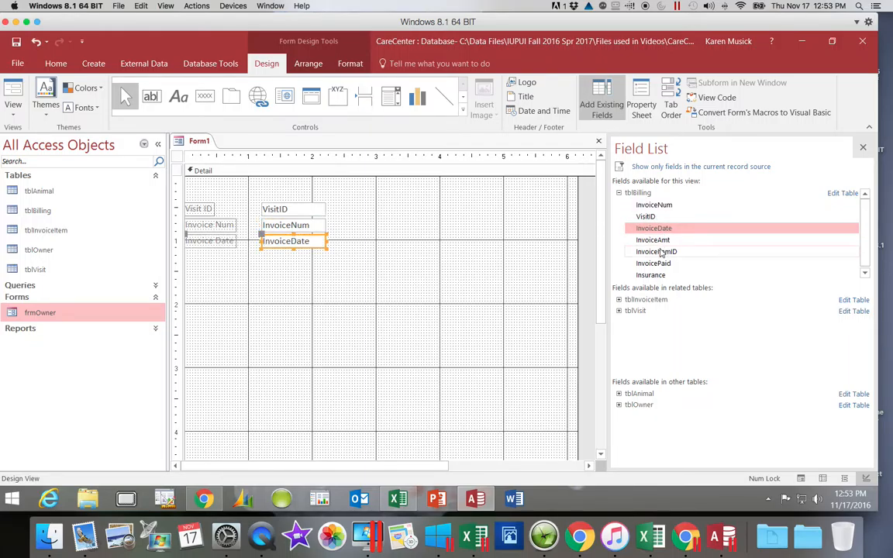
{"action": "double_click", "coordinate": [659, 240]}
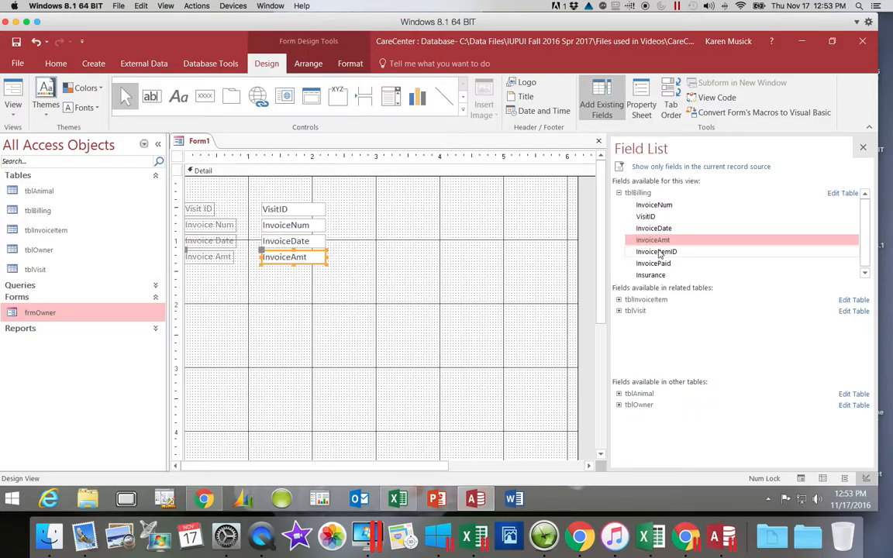
{"action": "double_click", "coordinate": [659, 253]}
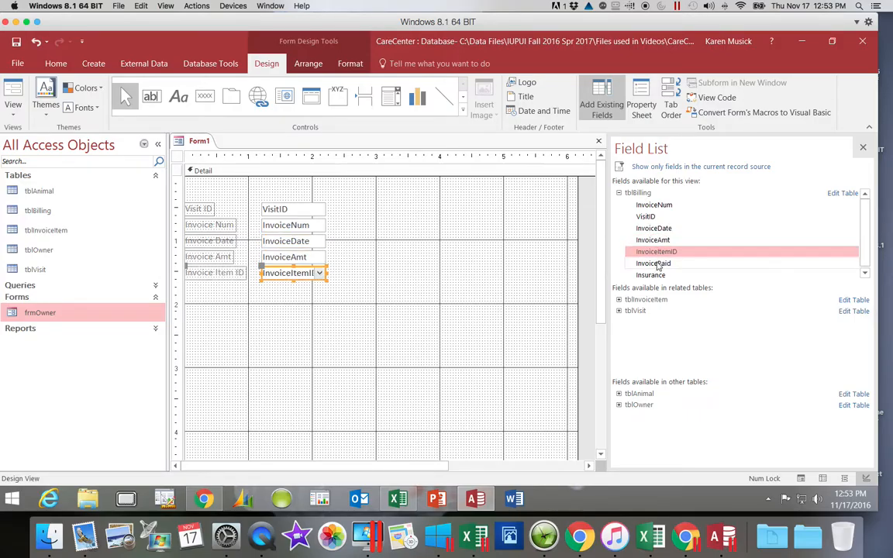
{"action": "double_click", "coordinate": [657, 265]}
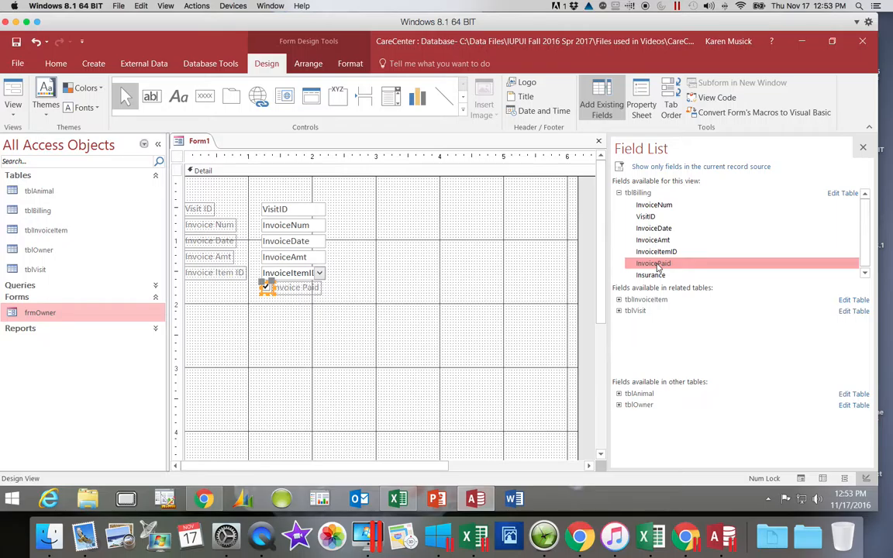
{"action": "double_click", "coordinate": [651, 276]}
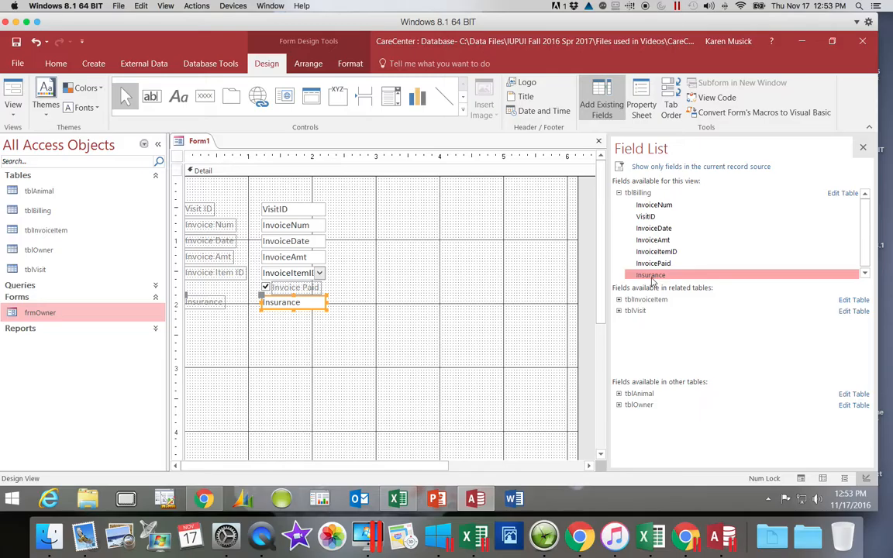
{"action": "left_click", "coordinate": [866, 149]}
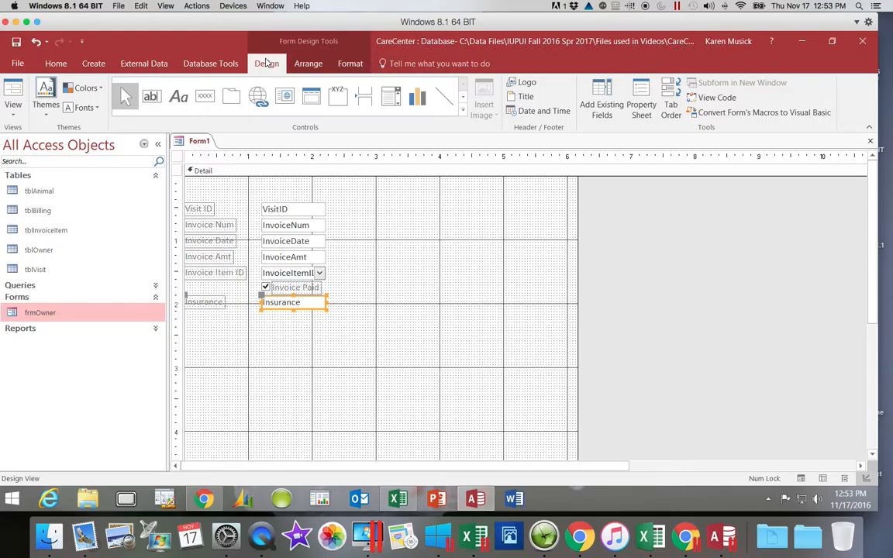
Save the new form as frmBilling
{"action": "left_click", "coordinate": [16, 45]}
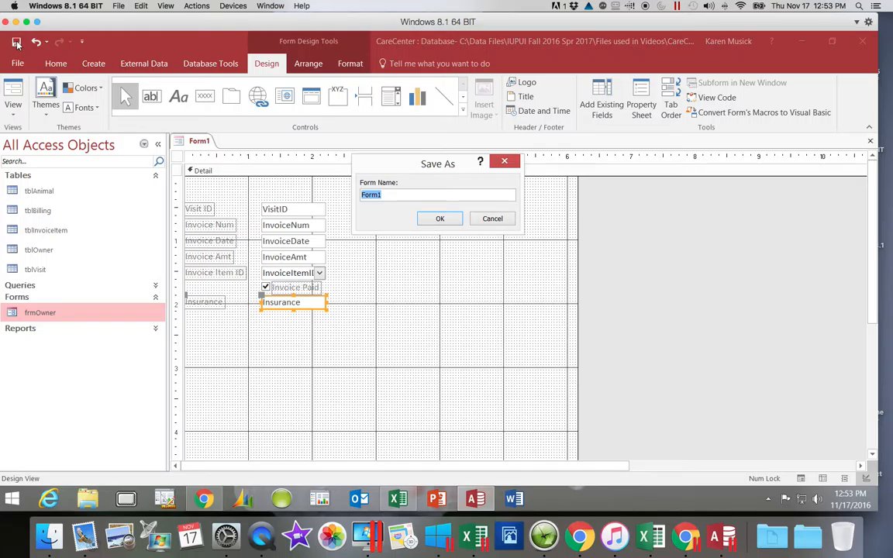
{"action": "type", "text": "frm"}
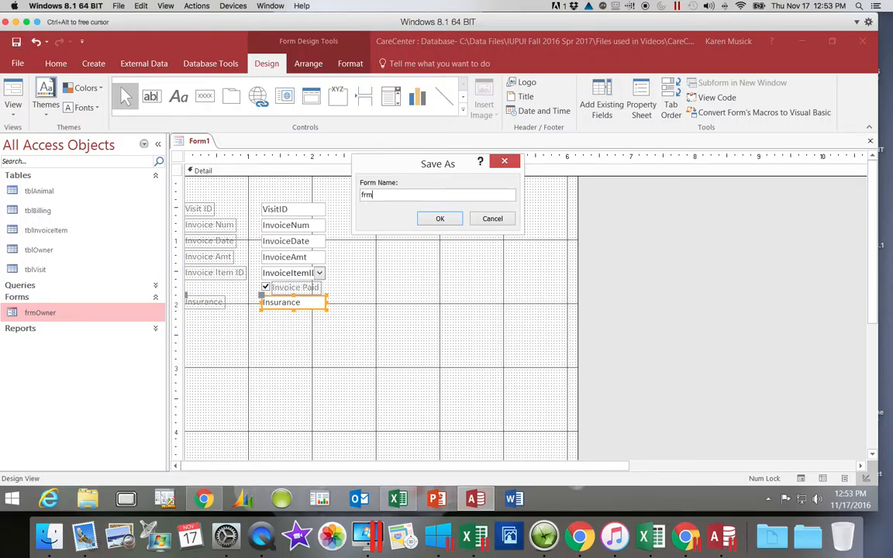
{"action": "type", "text": "Billing"}
{"action": "left_click", "coordinate": [440, 217]}
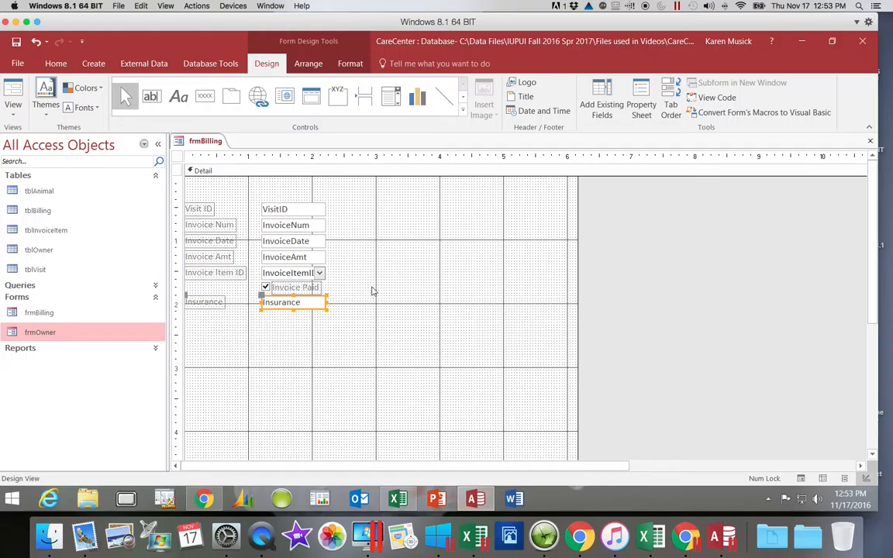
Move the Invoice Paid check box and its label to about the 3-inch mark, beside the InvoiceNum text box
{"action": "left_click", "coordinate": [266, 287]}
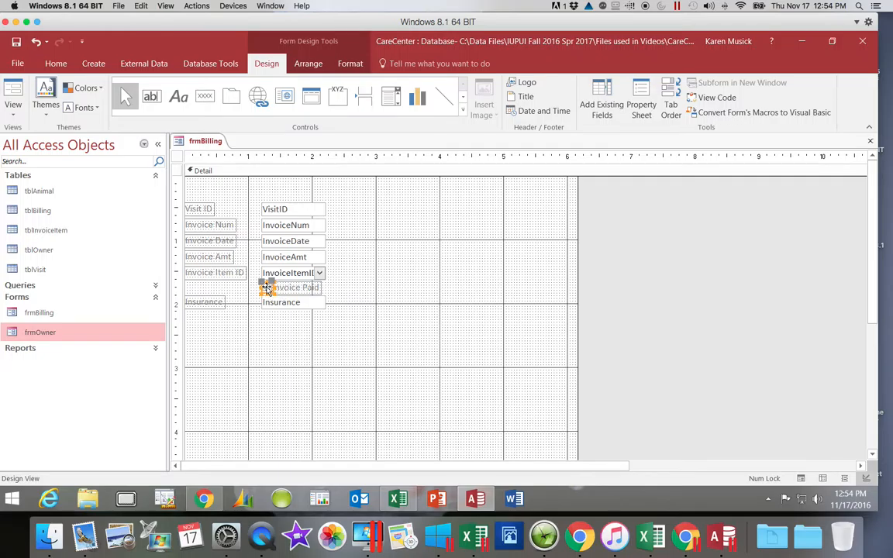
{"action": "left_click_drag", "start_coordinate": [267, 288], "coordinate": [375, 225]}
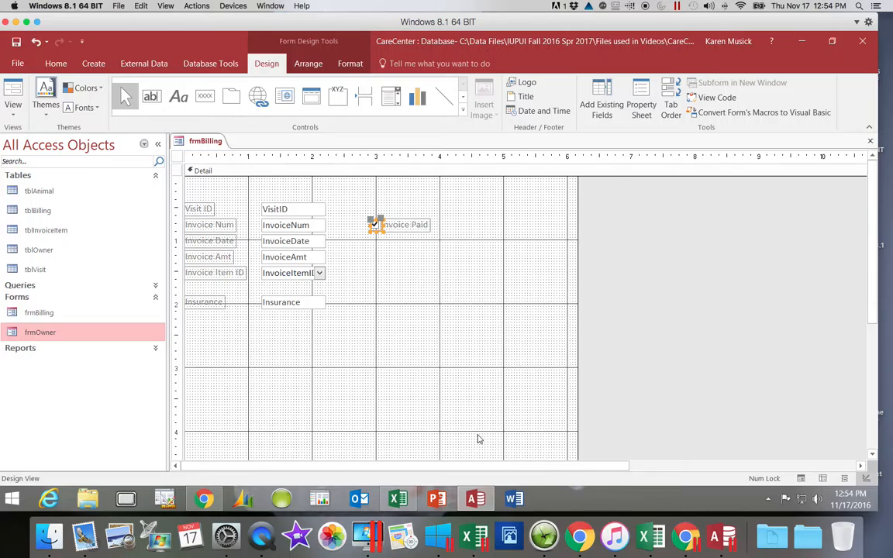
Compare the form's Insurance label with the caption properties of the Insurance and VisitID fields in tblBilling's Design view, and close the table
{"action": "left_click", "coordinate": [296, 305]}
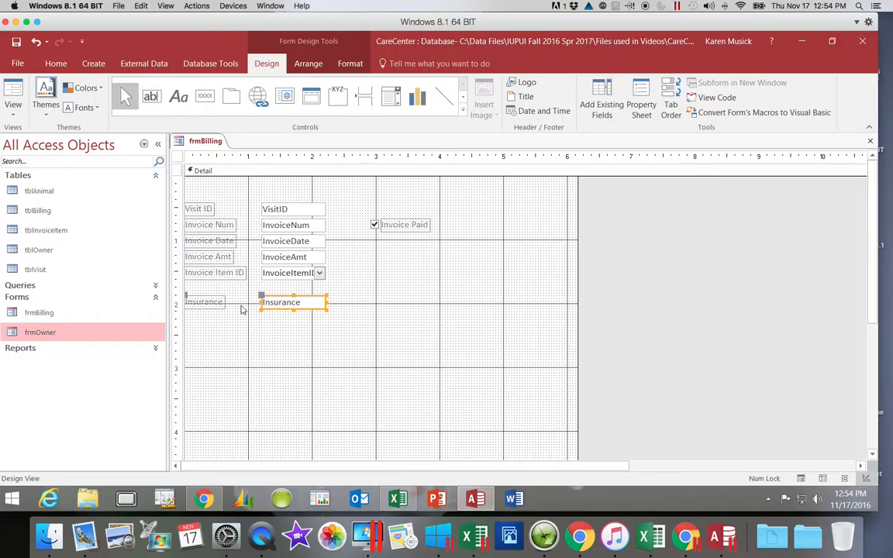
{"action": "left_click", "coordinate": [214, 304]}
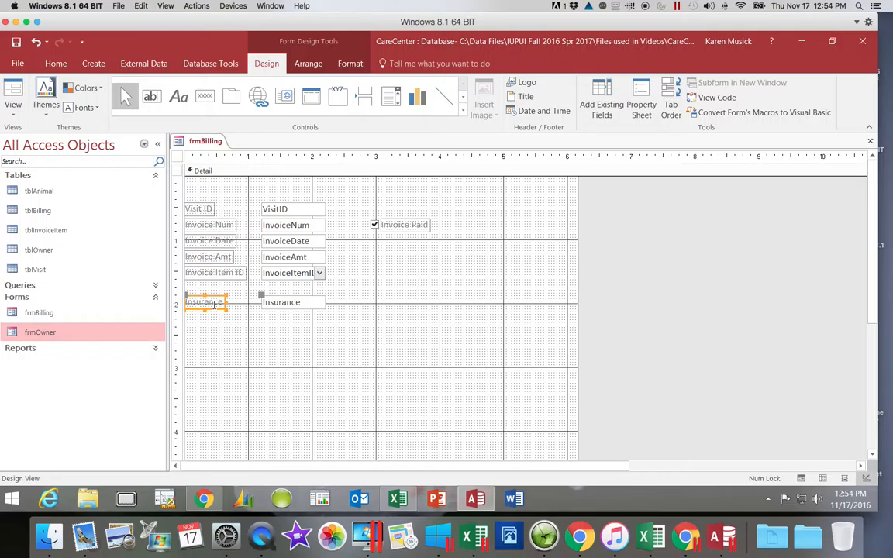
{"action": "double_click", "coordinate": [47, 215]}
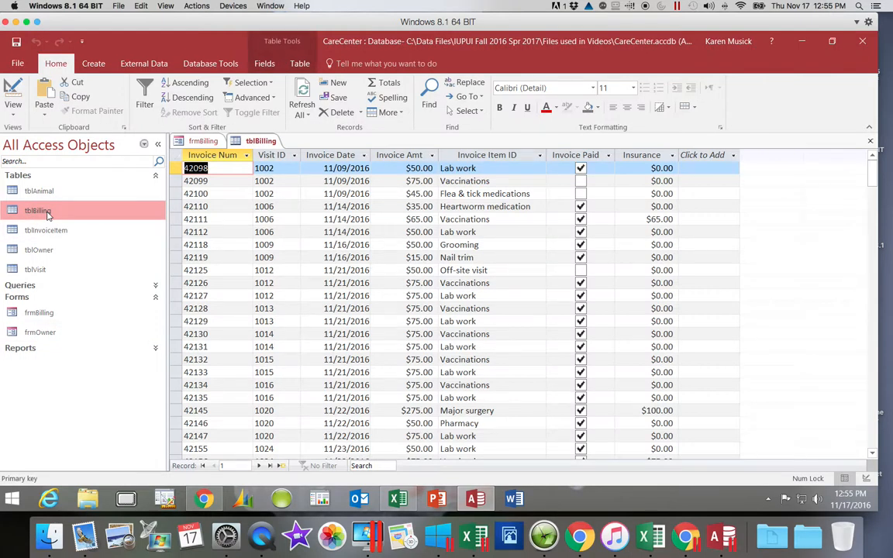
{"action": "left_click", "coordinate": [19, 89]}
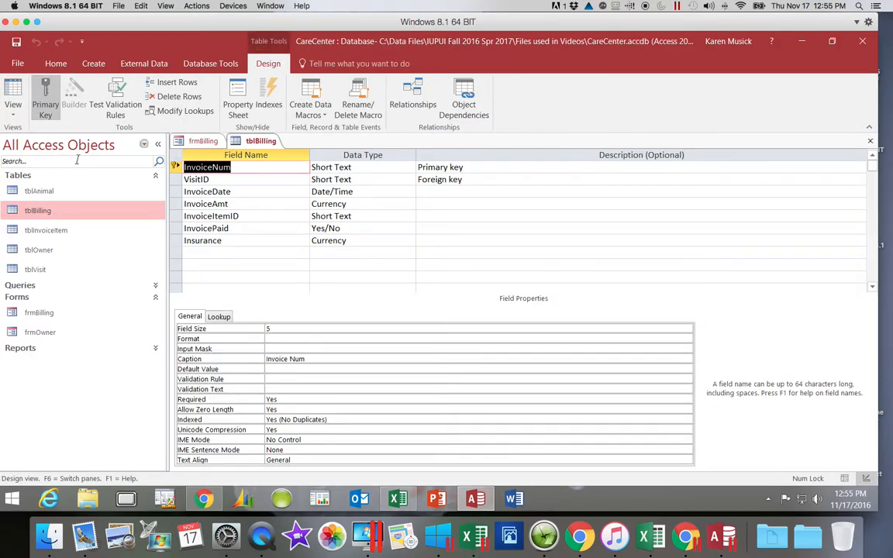
{"action": "left_click", "coordinate": [228, 241]}
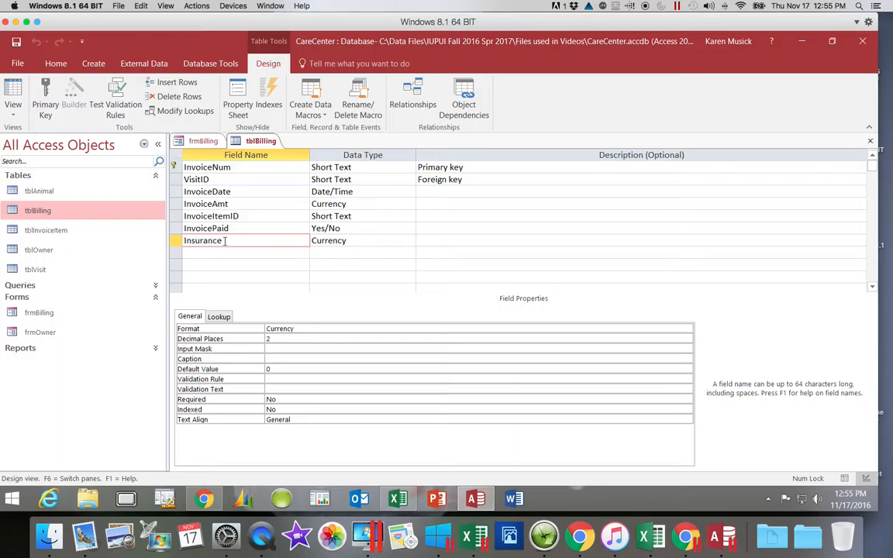
{"action": "left_click", "coordinate": [216, 179]}
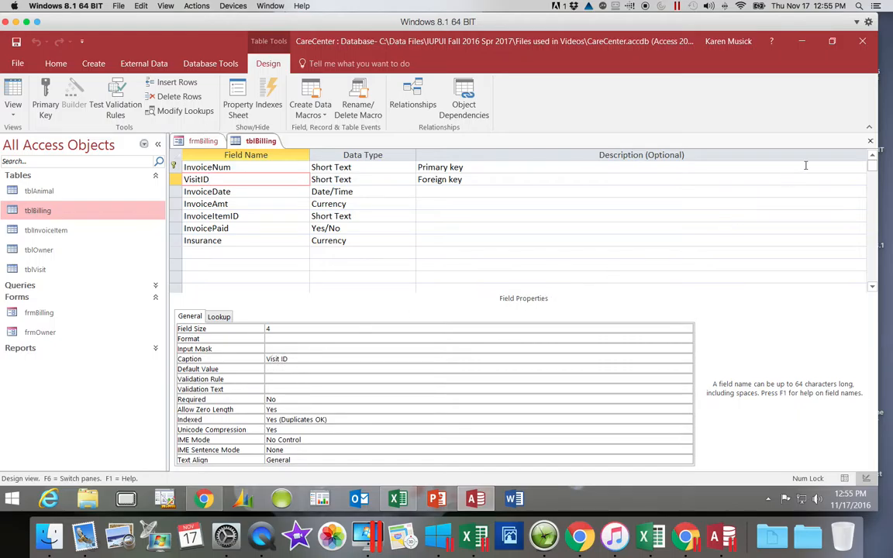
{"action": "left_click", "coordinate": [871, 142]}
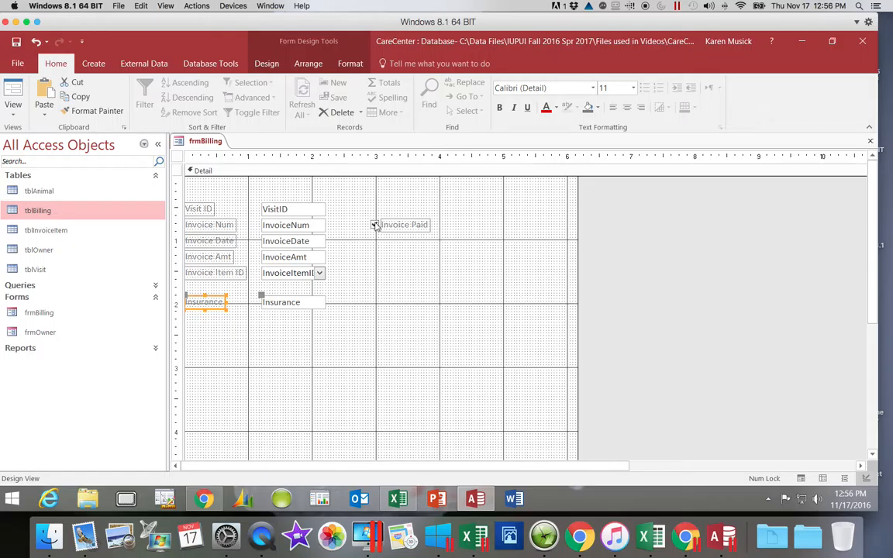
Align the tops of the Invoice Num label, its text box, the Invoice Paid check box and the Invoice Paid label
{"action": "left_click", "coordinate": [230, 226]}
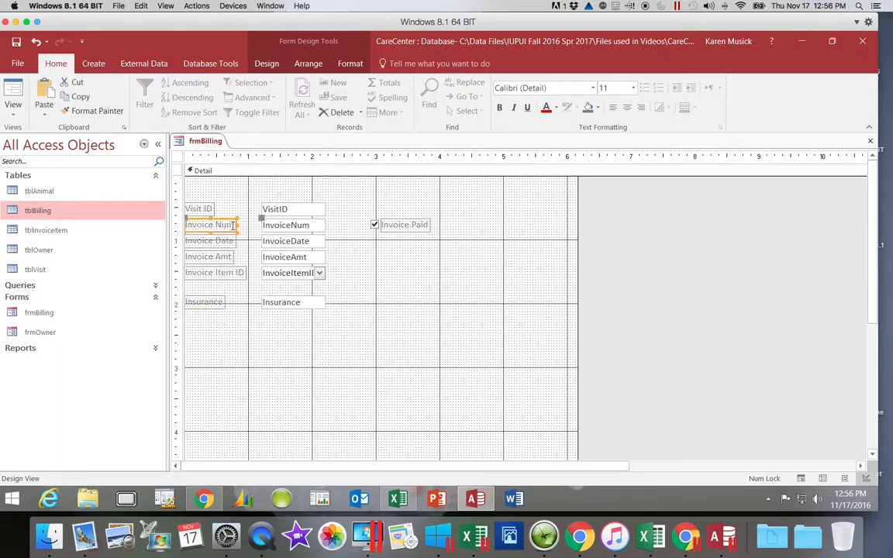
{"action": "left_click", "coordinate": [279, 227], "text": "shift"}
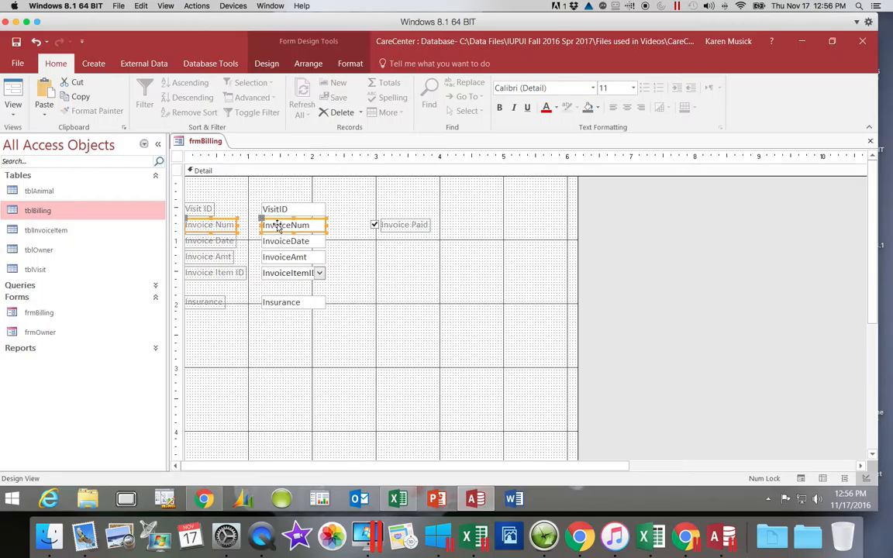
{"action": "left_click", "coordinate": [375, 225], "text": "shift"}
{"action": "left_click", "coordinate": [400, 225], "text": "shift"}
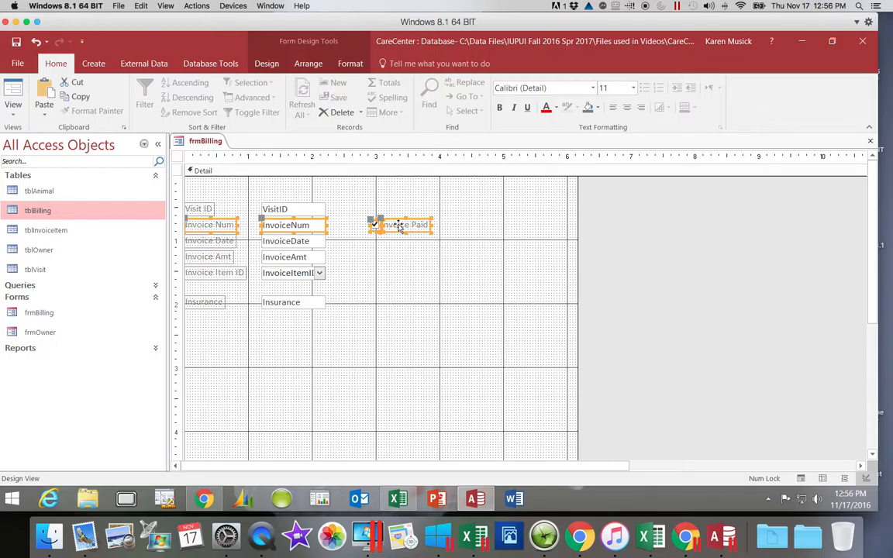
{"action": "right_click", "coordinate": [400, 226]}
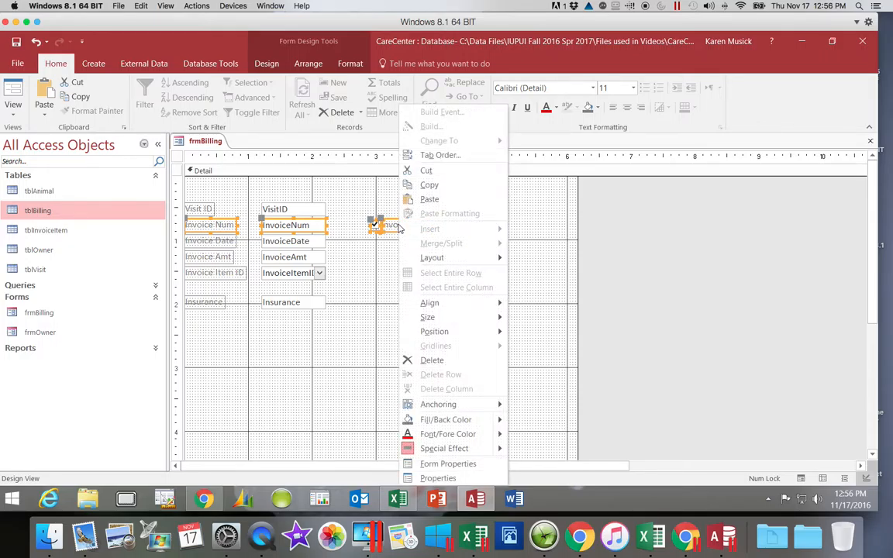
{"action": "mouse_move", "coordinate": [508, 303]}
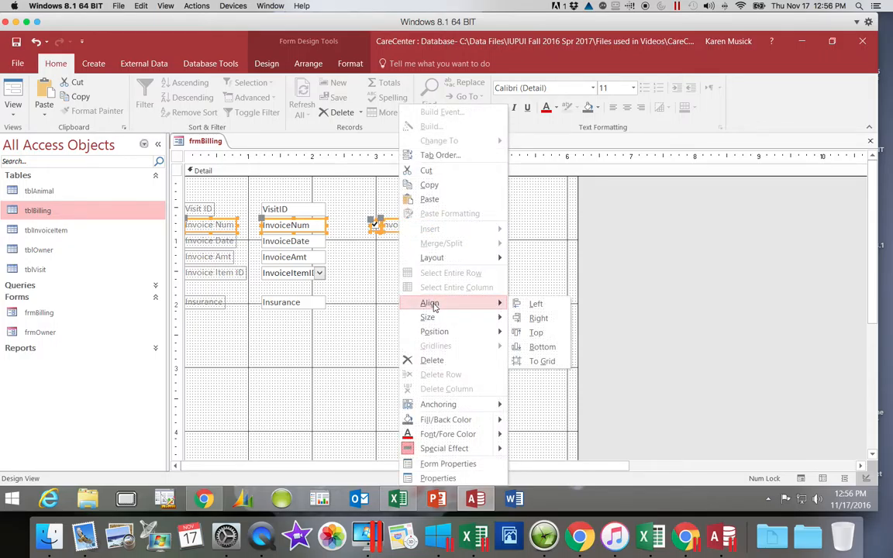
{"action": "left_click", "coordinate": [535, 333]}
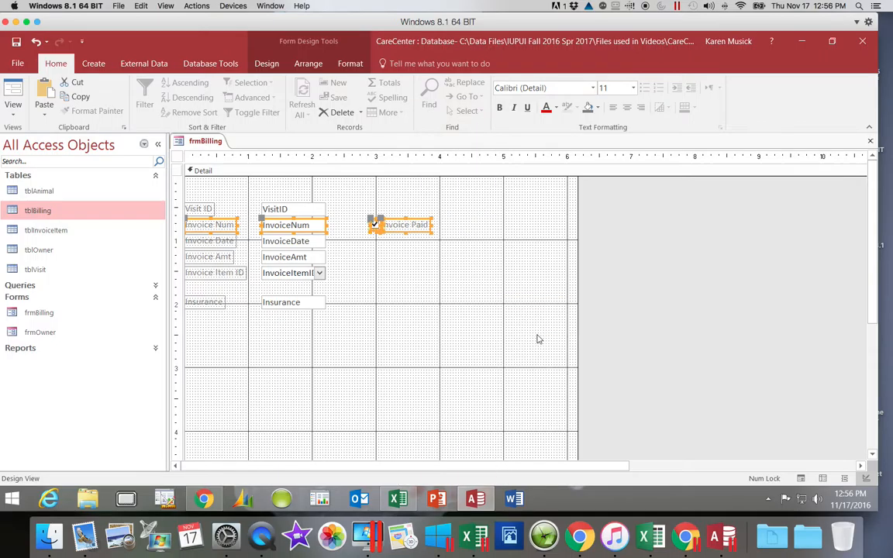
{"action": "left_click", "coordinate": [495, 359]}
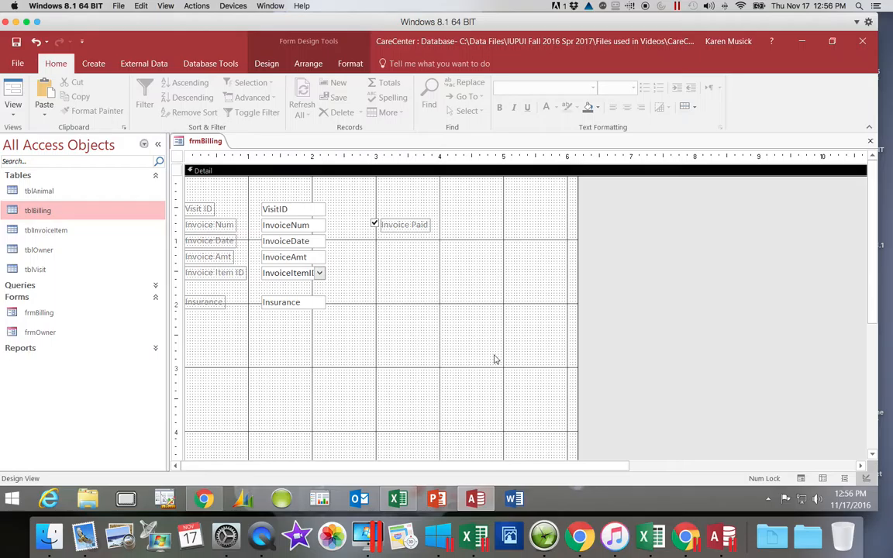
Enlarge the InvoiceItemID combo box to about the 3.9-inch mark and nearly double its height, and save the form
{"action": "left_click", "coordinate": [293, 276]}
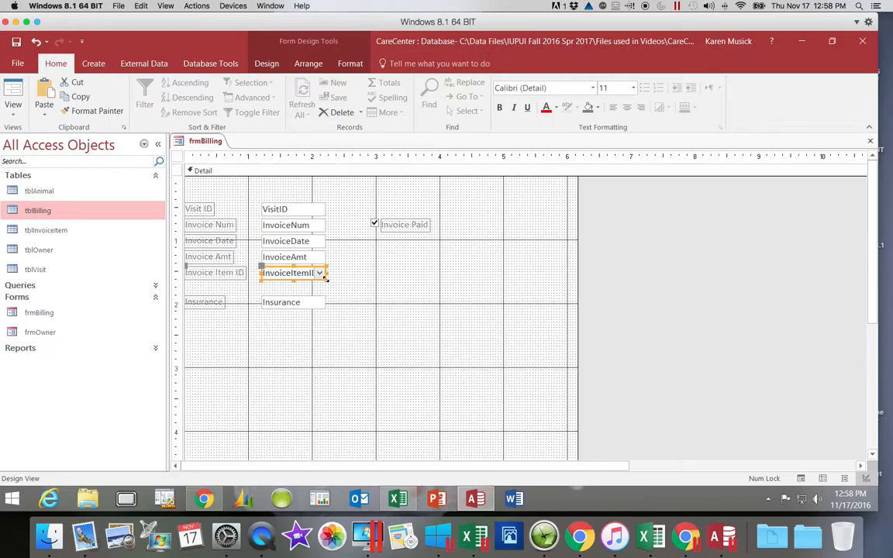
{"action": "mouse_move", "coordinate": [327, 277]}
{"action": "left_mouse_down"}
{"action": "mouse_move", "coordinate": [362, 295]}
{"action": "mouse_move", "coordinate": [435, 293]}
{"action": "left_mouse_up"}
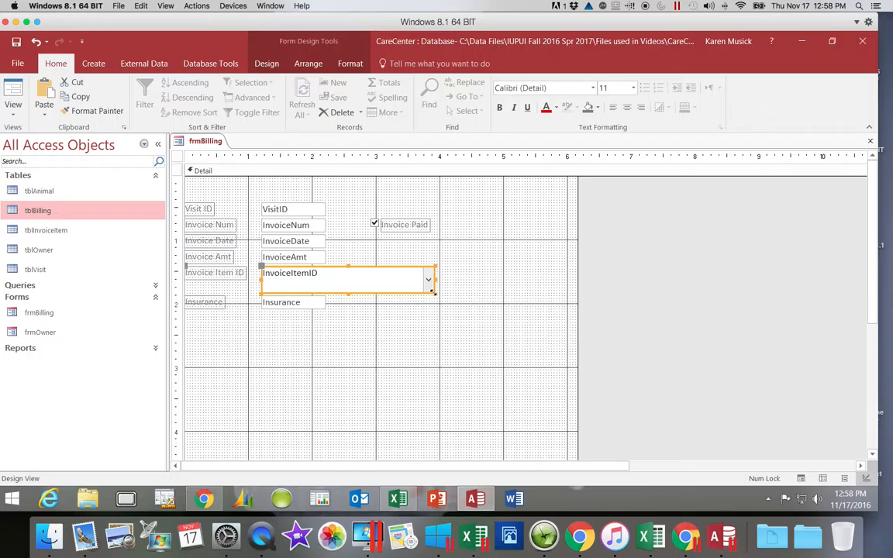
{"action": "left_click", "coordinate": [16, 42]}
Delete the VisitID text box together with its attached label and save the form
{"action": "left_click", "coordinate": [274, 208]}
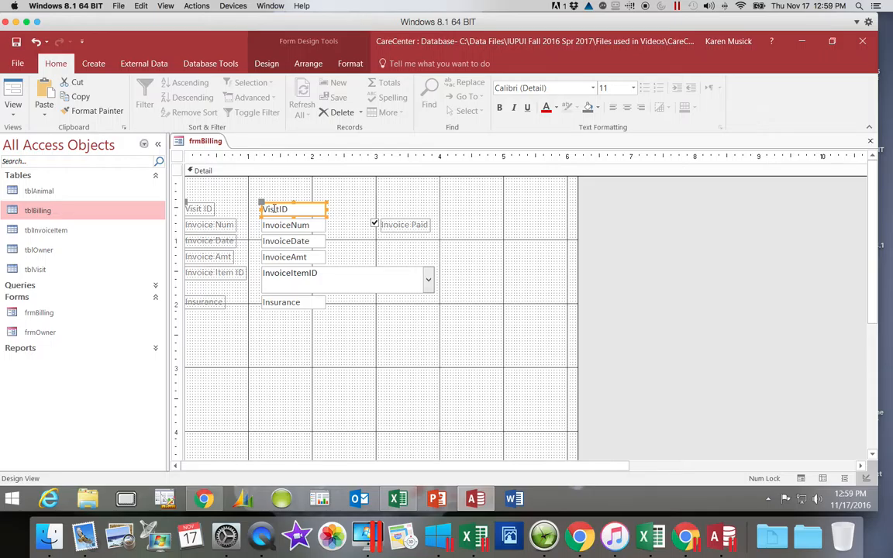
{"action": "left_click", "coordinate": [206, 208]}
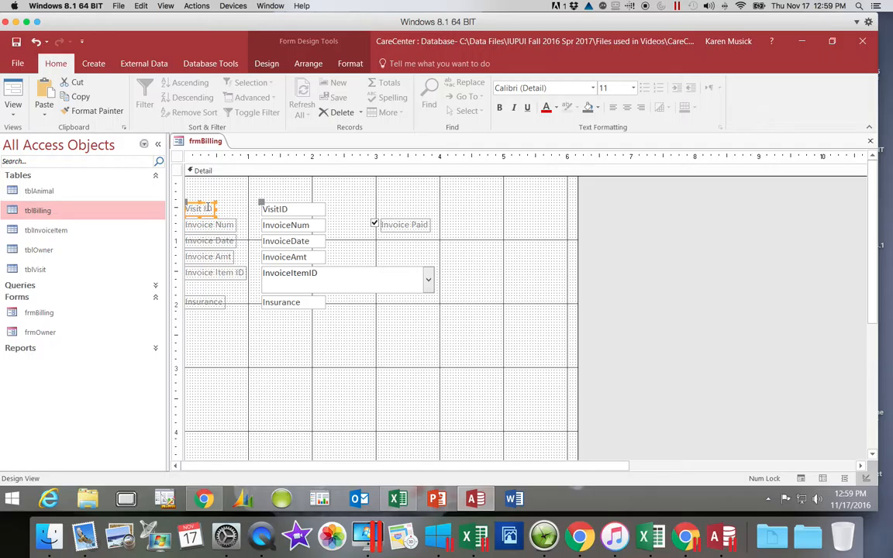
{"action": "left_click", "coordinate": [281, 208]}
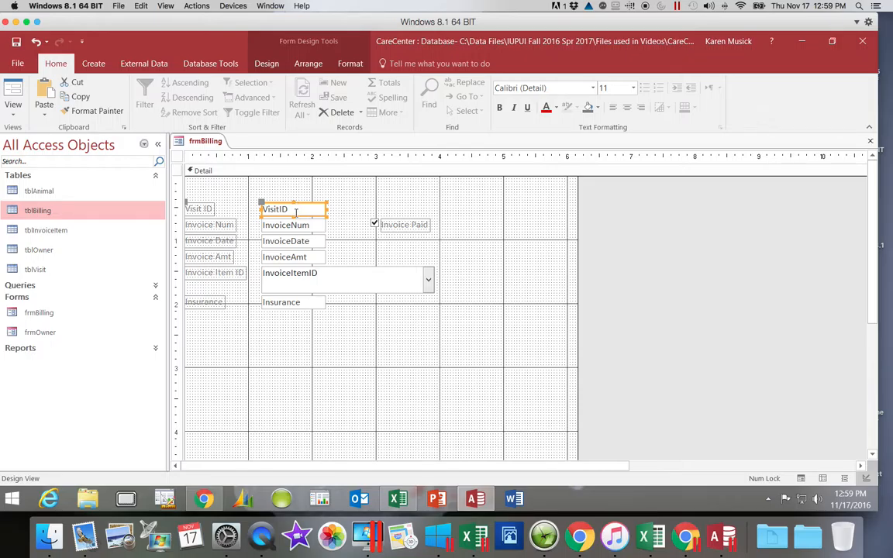
{"action": "right_click", "coordinate": [299, 205]}
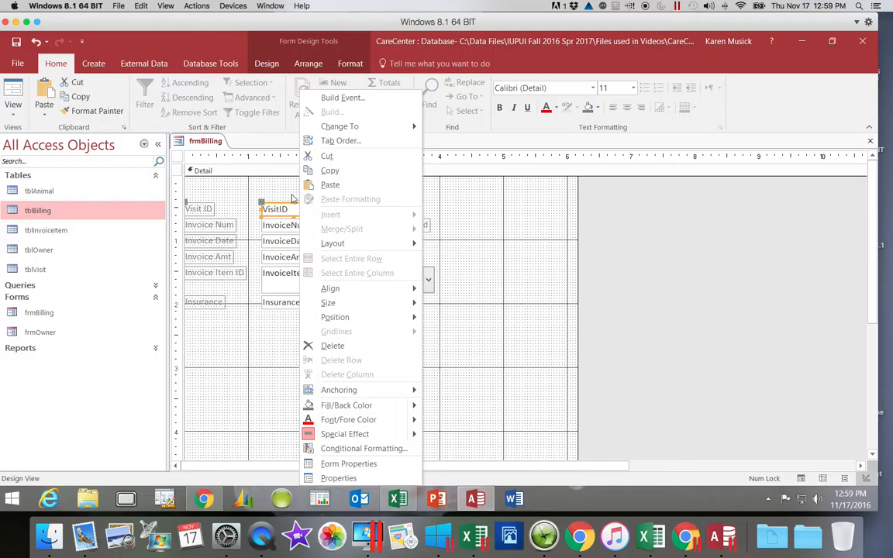
{"action": "left_click", "coordinate": [332, 346]}
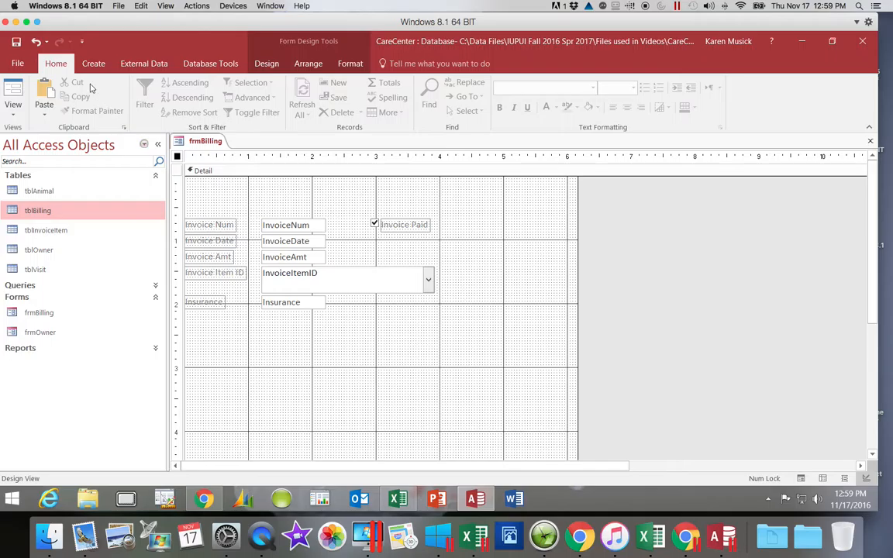
{"action": "left_click", "coordinate": [17, 43]}
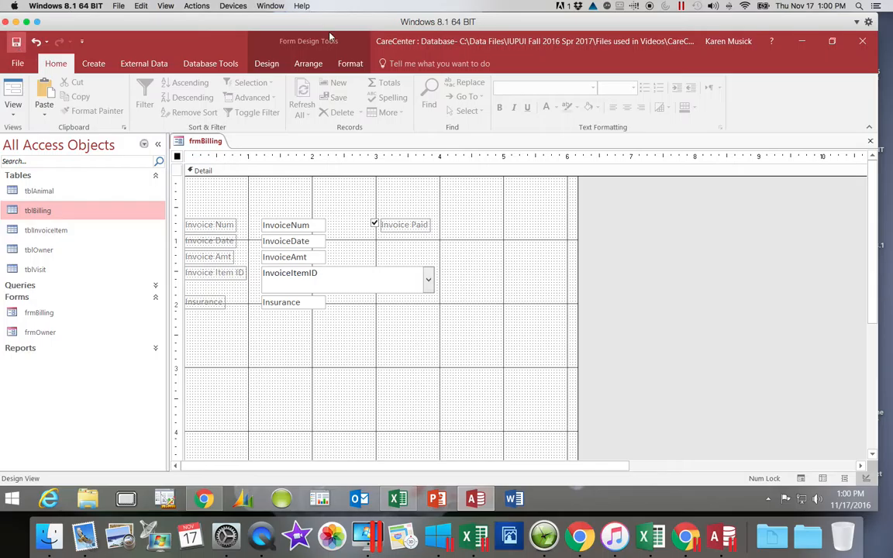
Add a title to the form header and change its text to Billings
{"action": "left_click", "coordinate": [267, 68]}
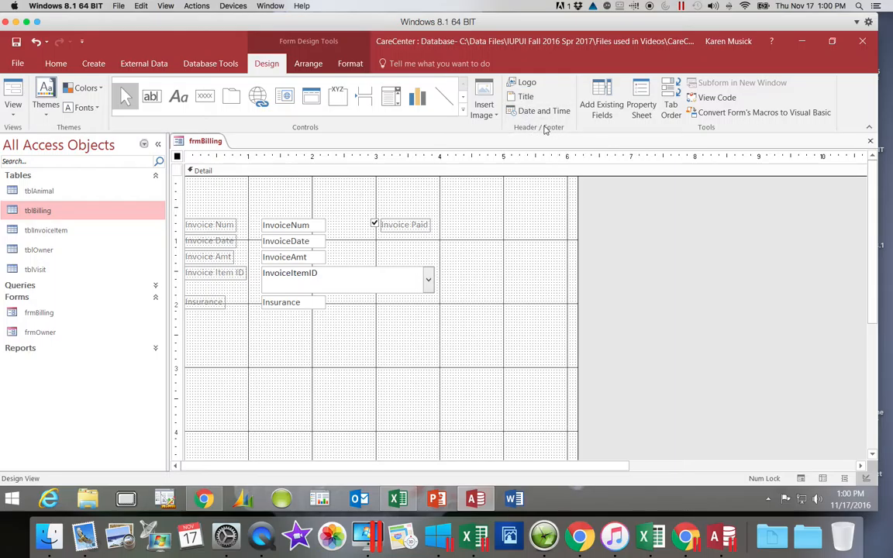
{"action": "left_click", "coordinate": [527, 96]}
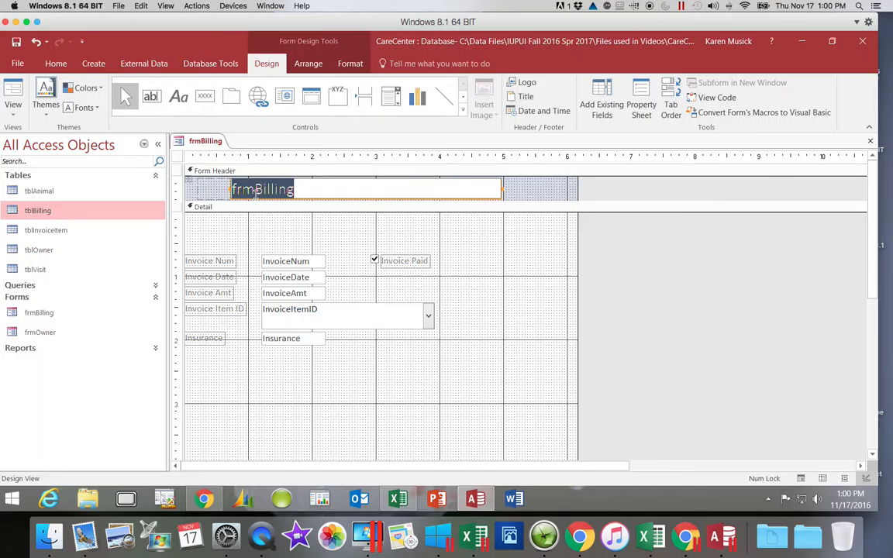
{"action": "left_click_drag", "start_coordinate": [255, 189], "coordinate": [226, 190]}
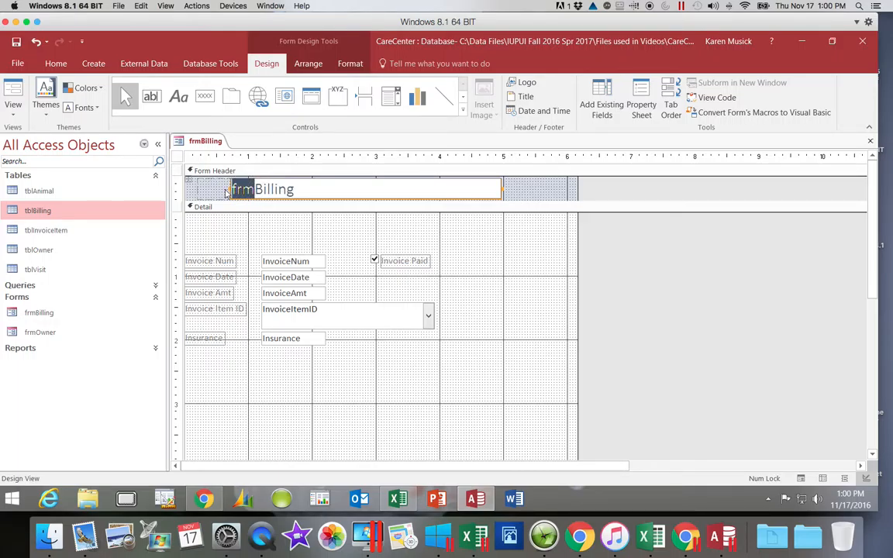
{"action": "key", "text": "BackSpace"}
{"action": "left_click", "coordinate": [273, 189]}
{"action": "type", "text": "s"}
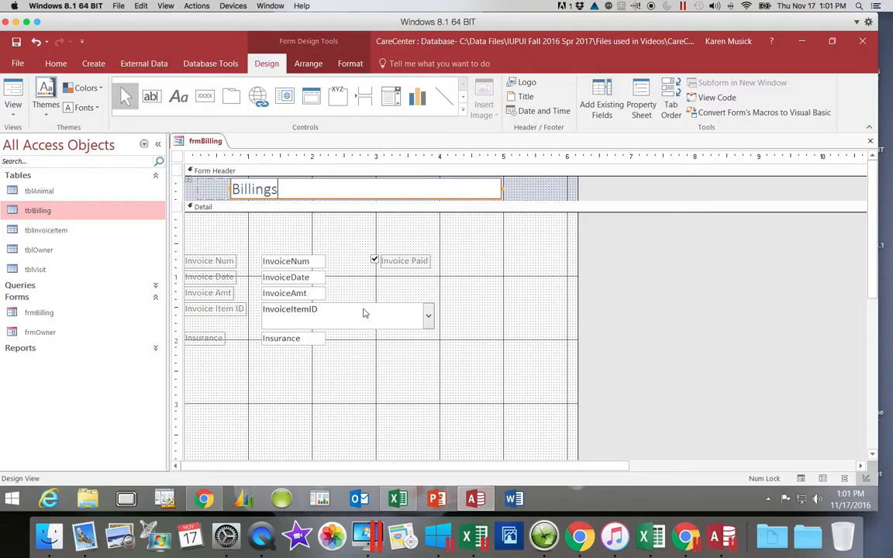
{"action": "left_click", "coordinate": [545, 191]}
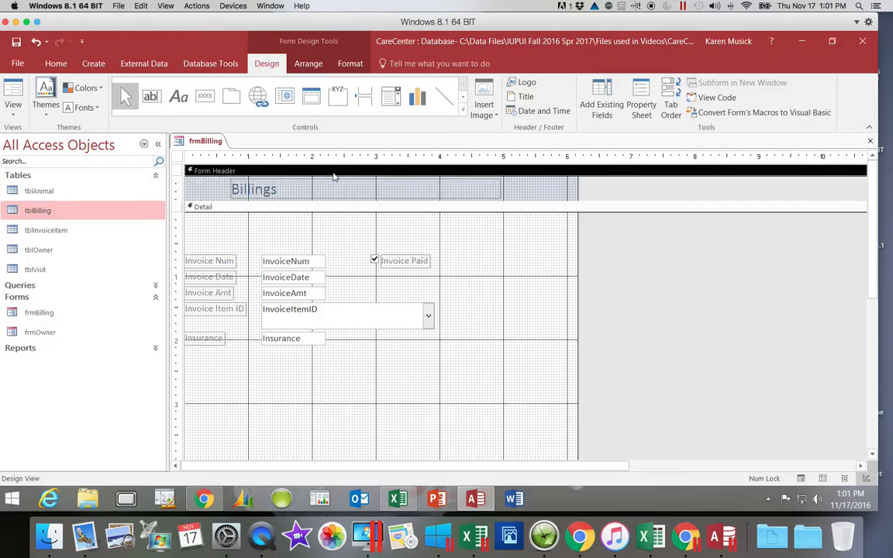
Format the Billings title in the form header as bold with a dark blue font color
{"action": "left_click", "coordinate": [268, 188]}
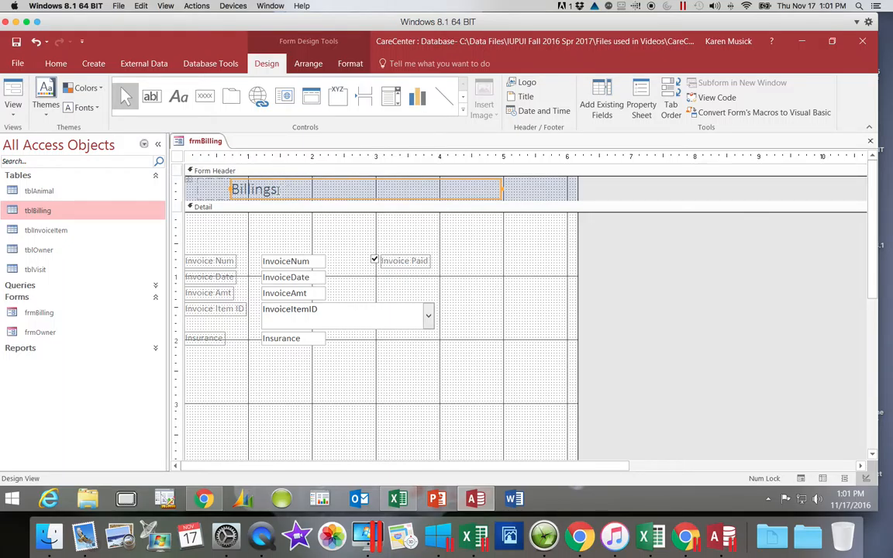
{"action": "left_click", "coordinate": [275, 189]}
{"action": "left_click_drag", "start_coordinate": [275, 189], "coordinate": [234, 189]}
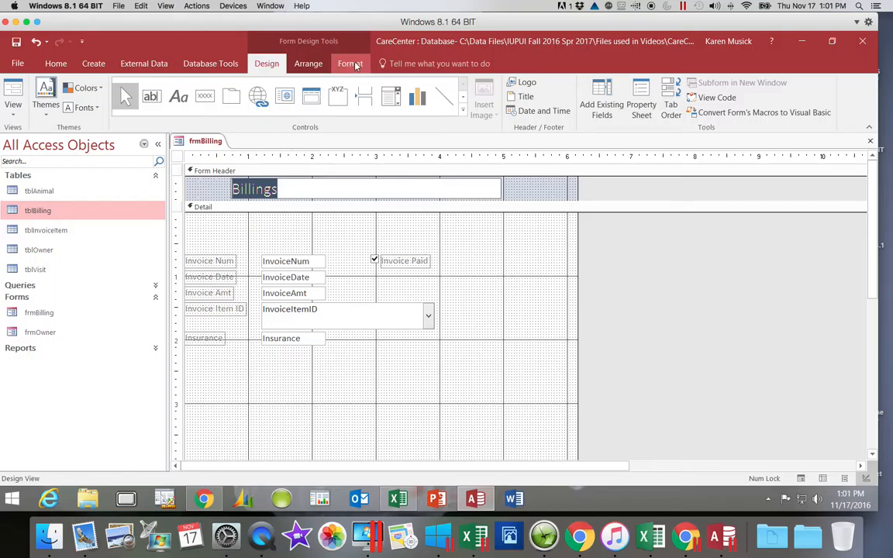
{"action": "left_click", "coordinate": [351, 63]}
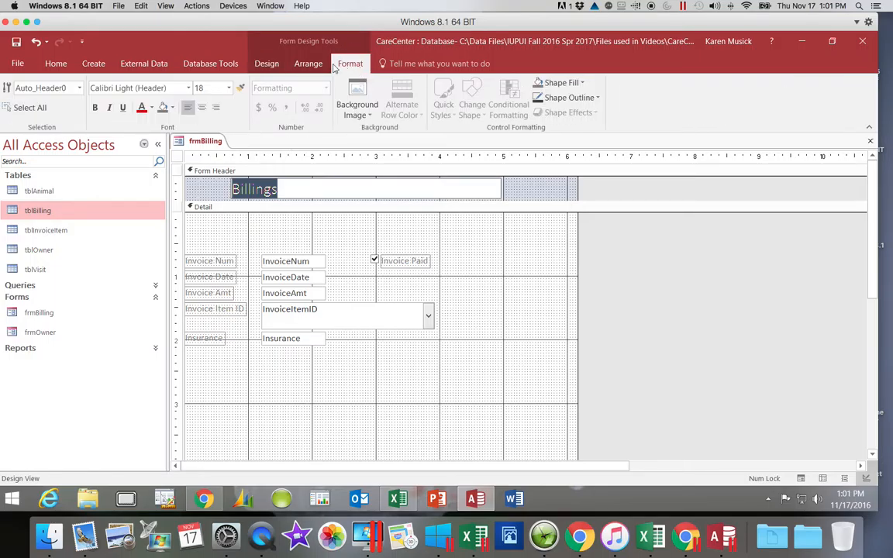
{"action": "left_click", "coordinate": [95, 107]}
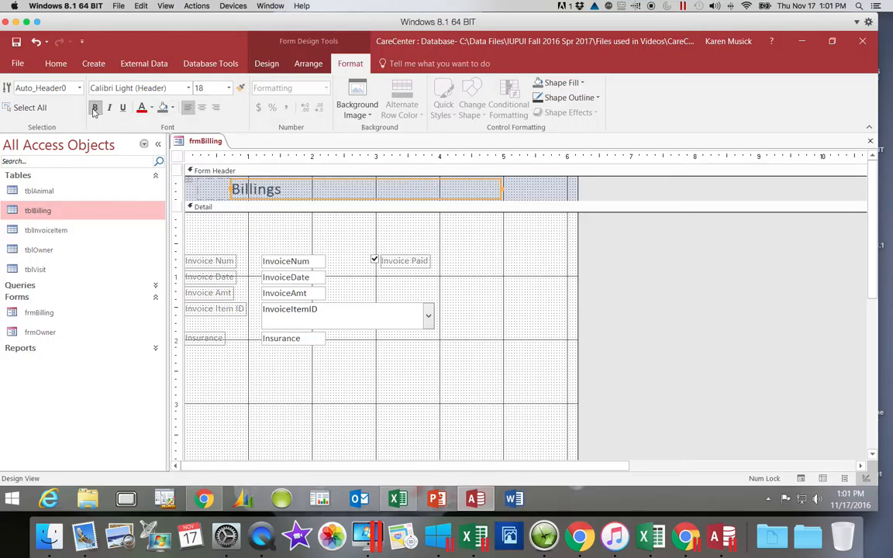
{"action": "left_click", "coordinate": [152, 107]}
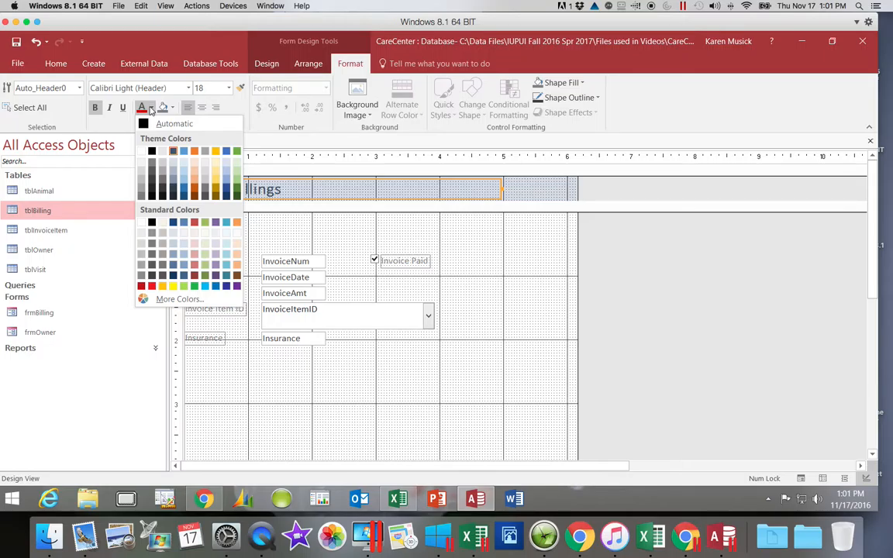
{"action": "left_click", "coordinate": [173, 223]}
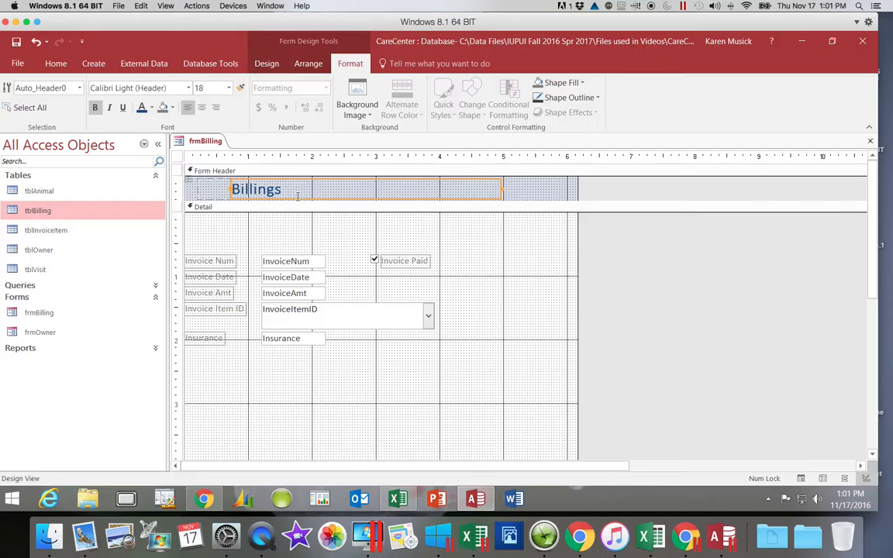
{"action": "left_click", "coordinate": [95, 108]}
Start adding a logo to the form header and browse to the IUPUI Fall 2016 Spr 2017 folder in C:\Data Files
{"action": "left_click", "coordinate": [268, 65]}
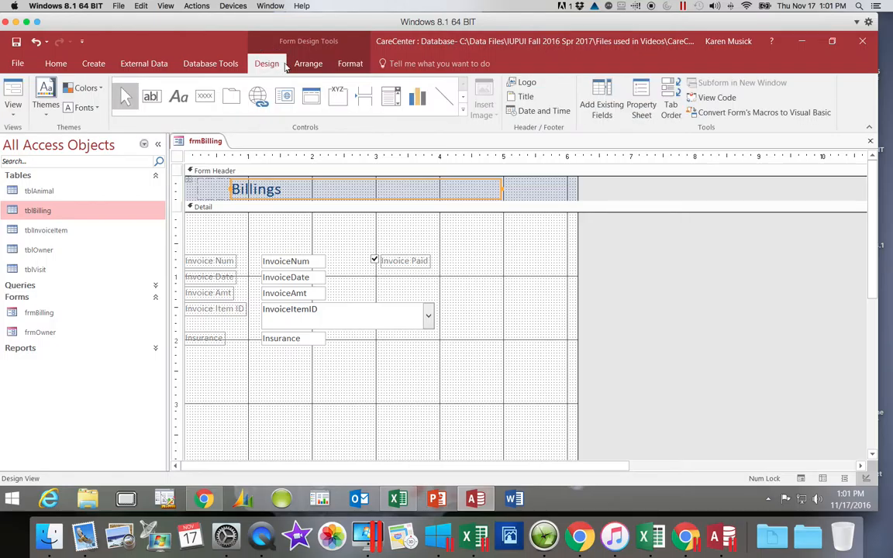
{"action": "left_click_drag", "start_coordinate": [872, 280], "coordinate": [872, 389]}
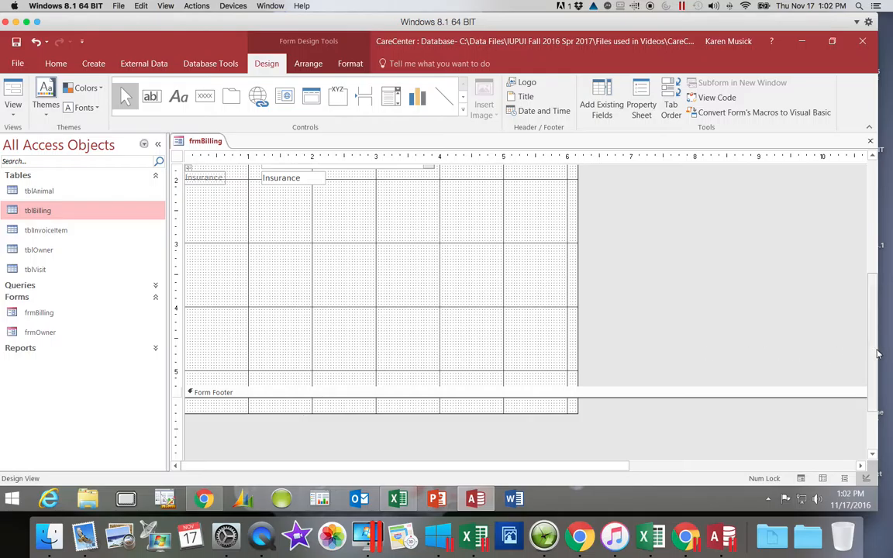
{"action": "left_click_drag", "start_coordinate": [870, 353], "coordinate": [873, 230]}
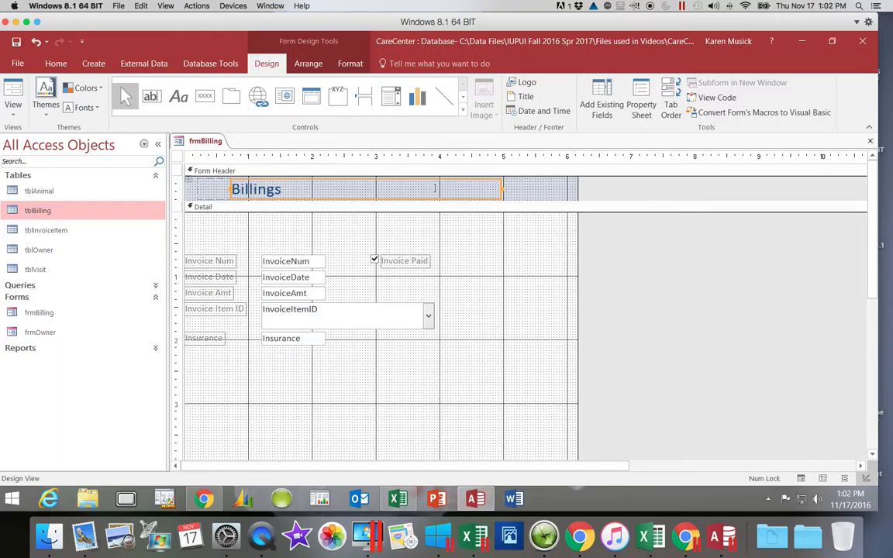
{"action": "left_click", "coordinate": [525, 87]}
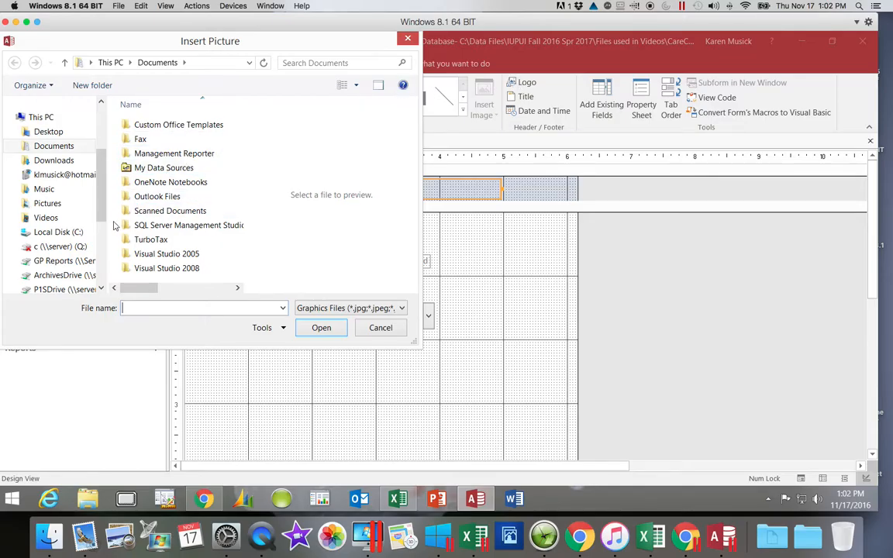
{"action": "left_click", "coordinate": [80, 235]}
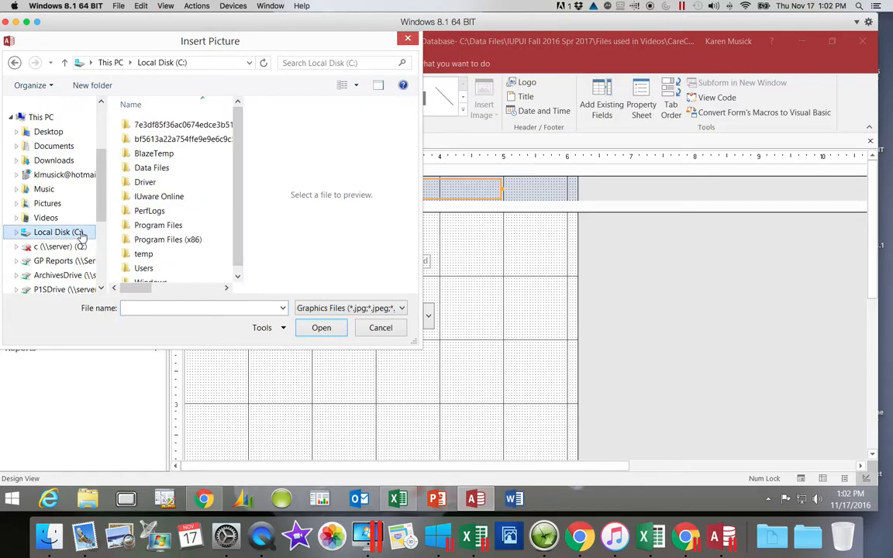
{"action": "left_click", "coordinate": [161, 170]}
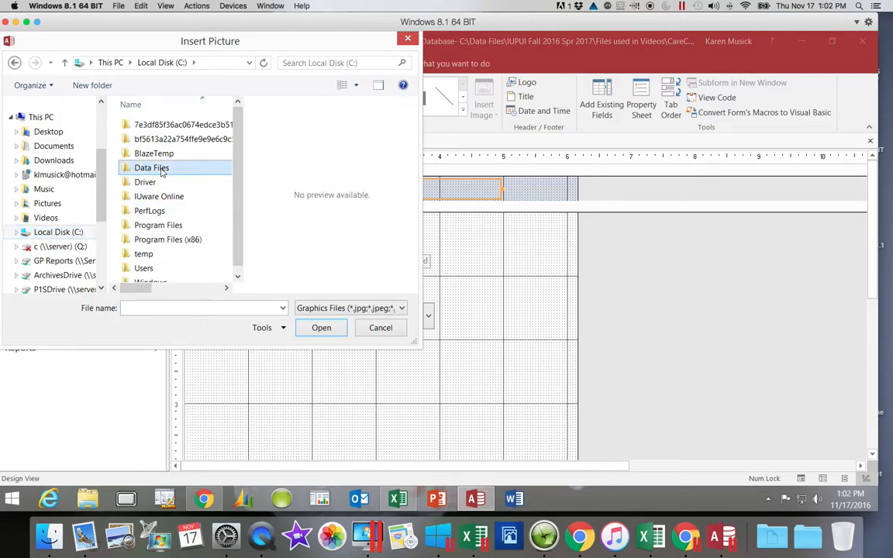
{"action": "left_click", "coordinate": [161, 170]}
{"action": "double_click", "coordinate": [125, 170]}
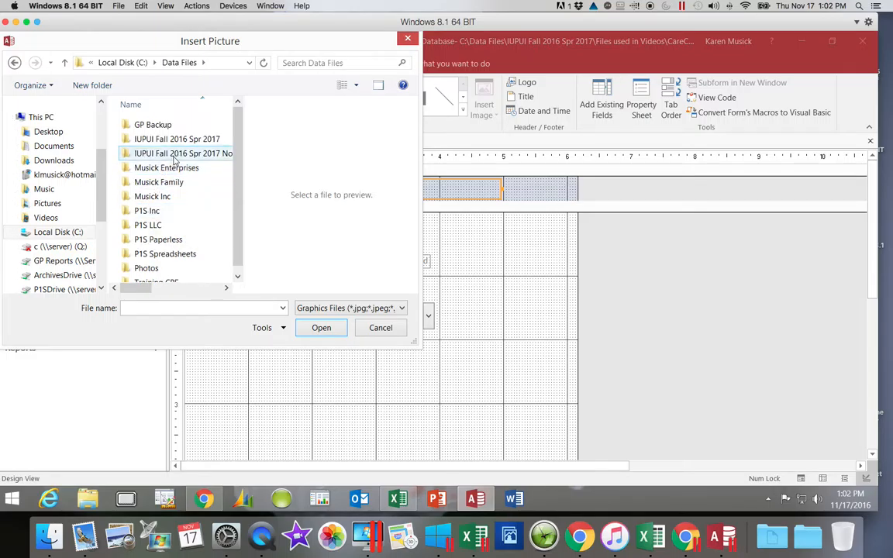
{"action": "double_click", "coordinate": [175, 140]}
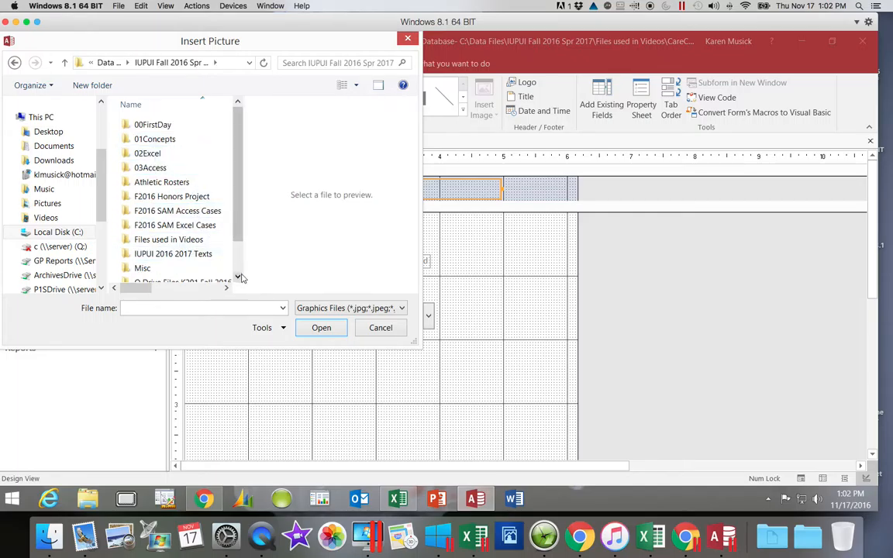
Insert Animals.png as the logo from the Access 2016 Modules folder, found under Access 2016 in the Q Drive Files K201 folder
{"action": "left_click", "coordinate": [238, 277]}
{"action": "left_click", "coordinate": [238, 280]}
{"action": "double_click", "coordinate": [217, 264]}
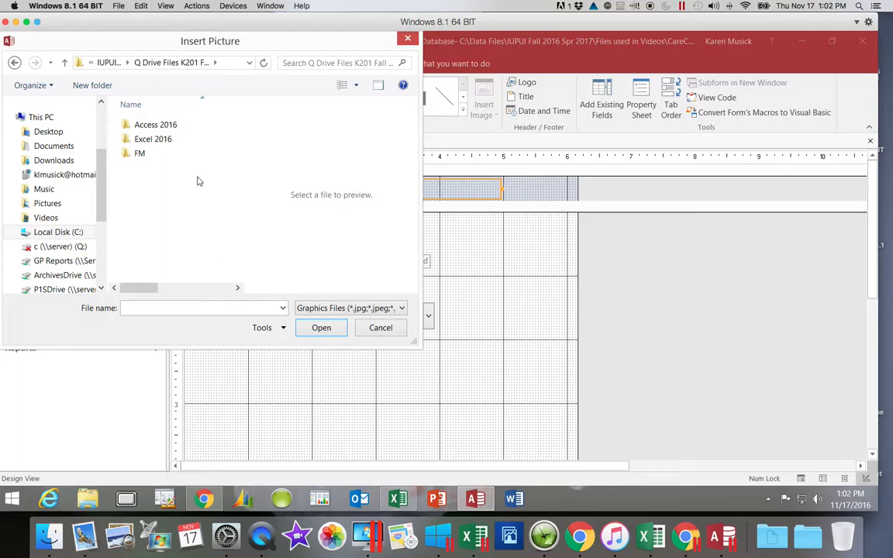
{"action": "left_click", "coordinate": [186, 129]}
{"action": "double_click", "coordinate": [186, 129]}
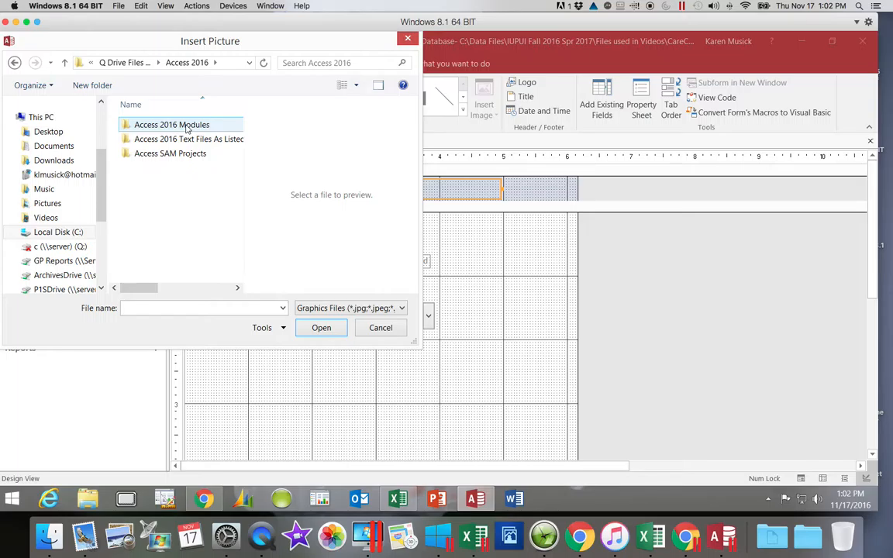
{"action": "double_click", "coordinate": [186, 127]}
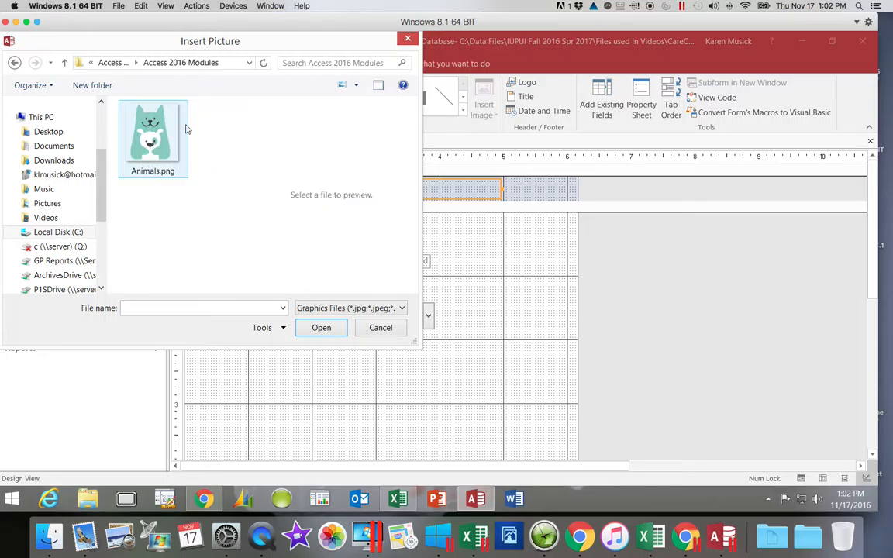
{"action": "left_click", "coordinate": [166, 140]}
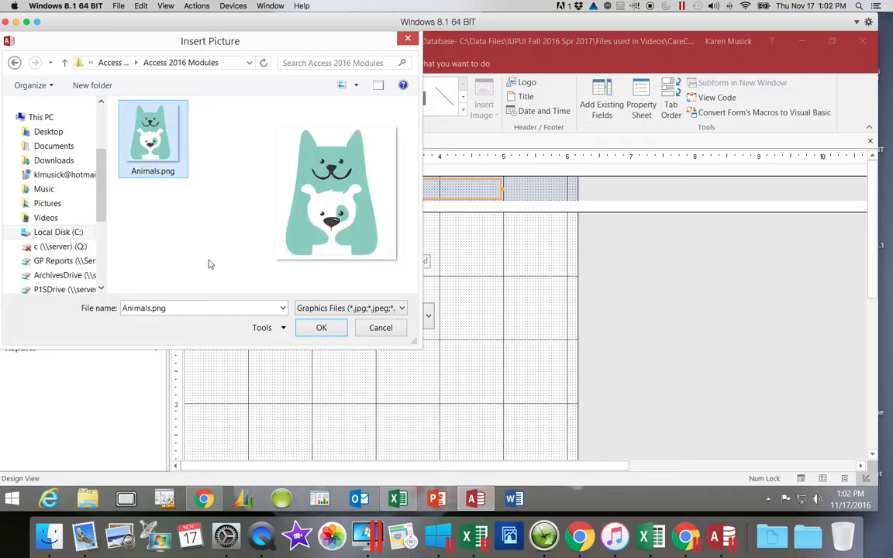
{"action": "left_click", "coordinate": [322, 328]}
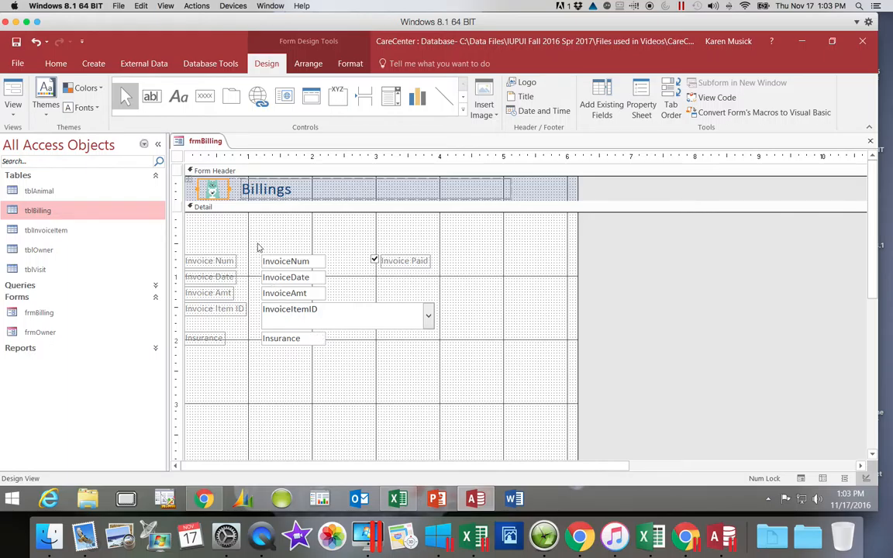
Remove the control layout that ties the logo to the Billings title in the form header
{"action": "right_click", "coordinate": [221, 189]}
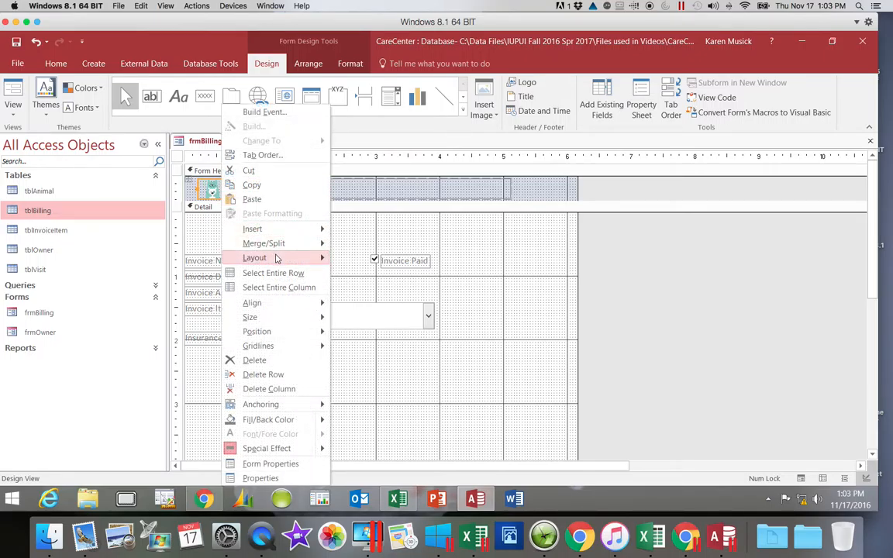
{"action": "mouse_move", "coordinate": [276, 259]}
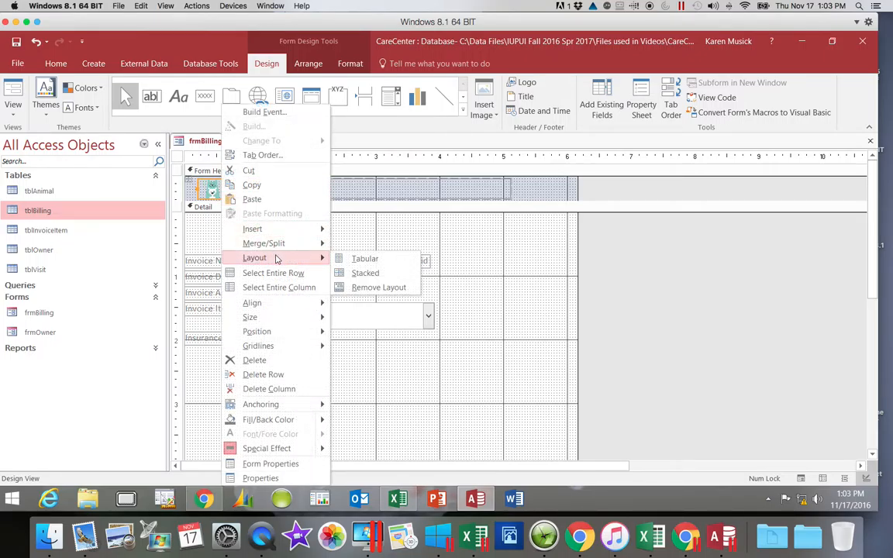
{"action": "left_click", "coordinate": [345, 288]}
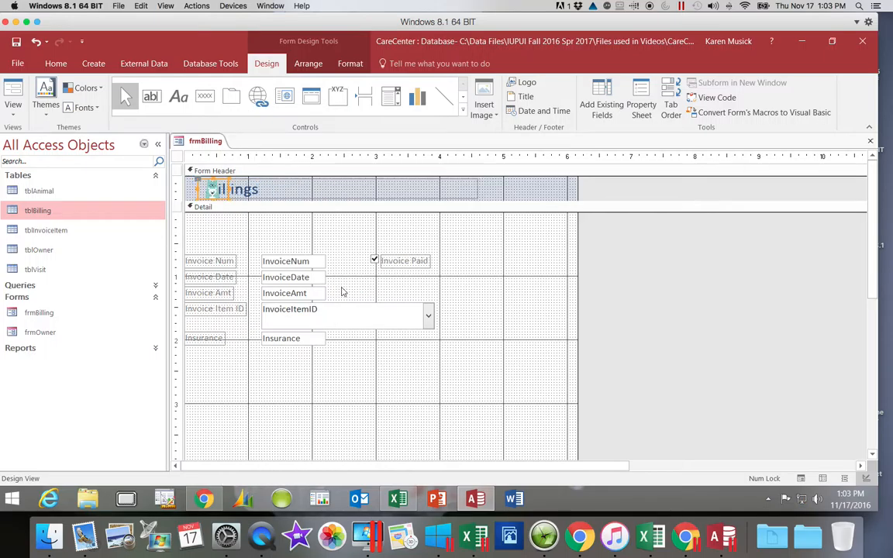
Restore the logo and Billings title layout in the form header and narrow it to about 1 inch wide
{"action": "left_click", "coordinate": [199, 188]}
{"action": "left_click_drag", "start_coordinate": [199, 189], "coordinate": [282, 189]}
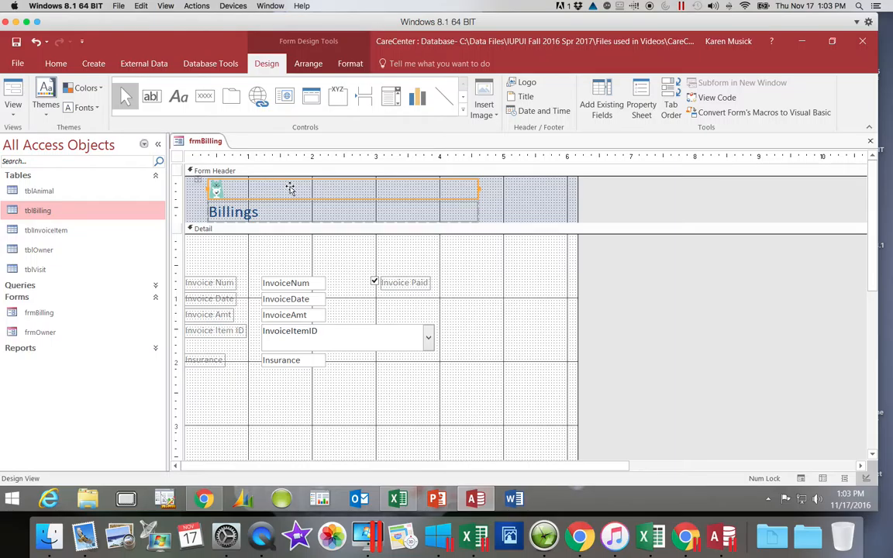
{"action": "left_click", "coordinate": [421, 211]}
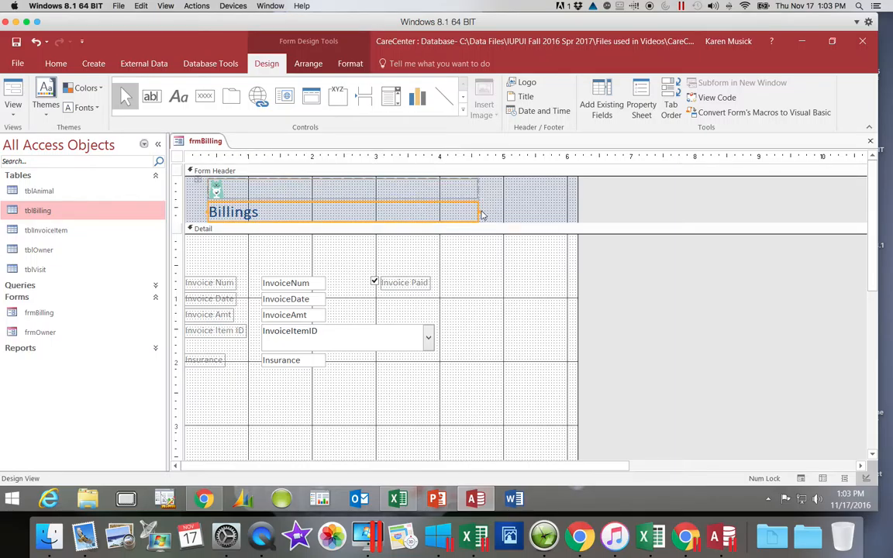
{"action": "left_click_drag", "start_coordinate": [477, 203], "coordinate": [272, 216]}
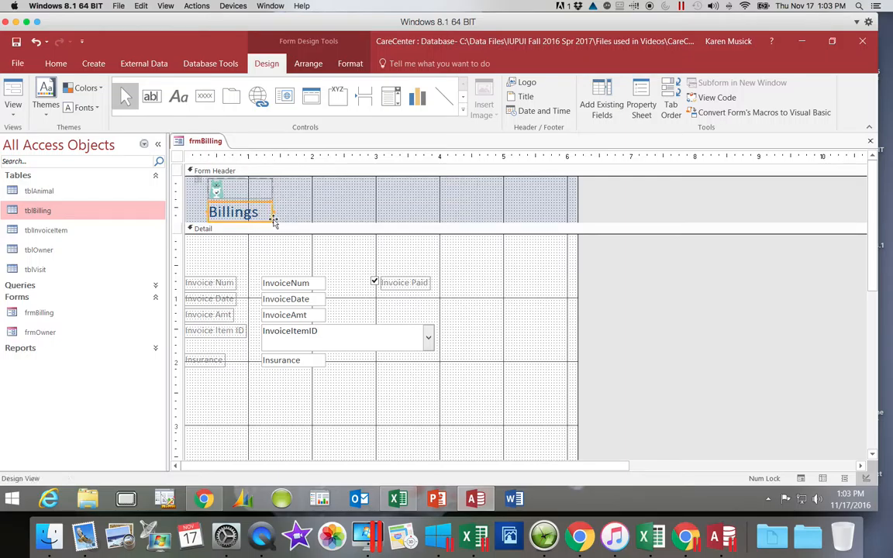
Remove the layout from the narrowed logo so it can be moved independently of the Billings title
{"action": "left_click", "coordinate": [240, 187]}
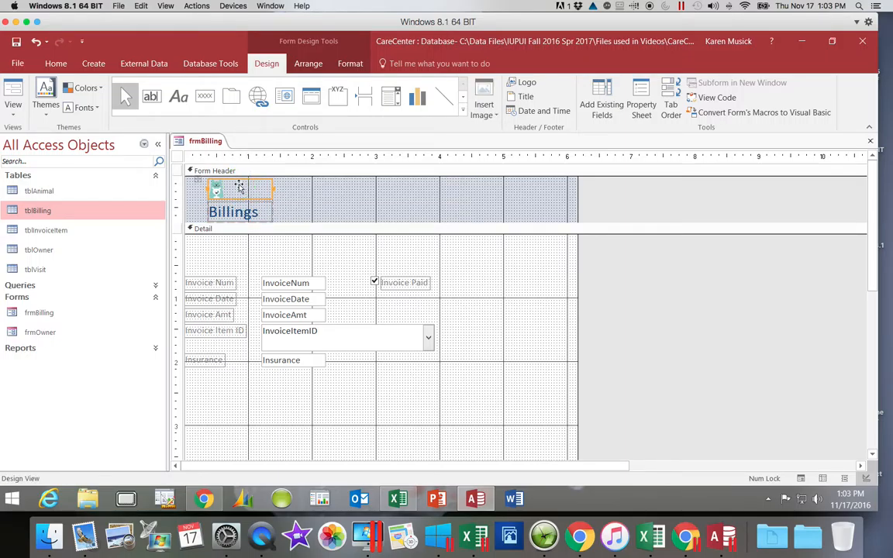
{"action": "right_click", "coordinate": [240, 187]}
{"action": "mouse_move", "coordinate": [291, 263]}
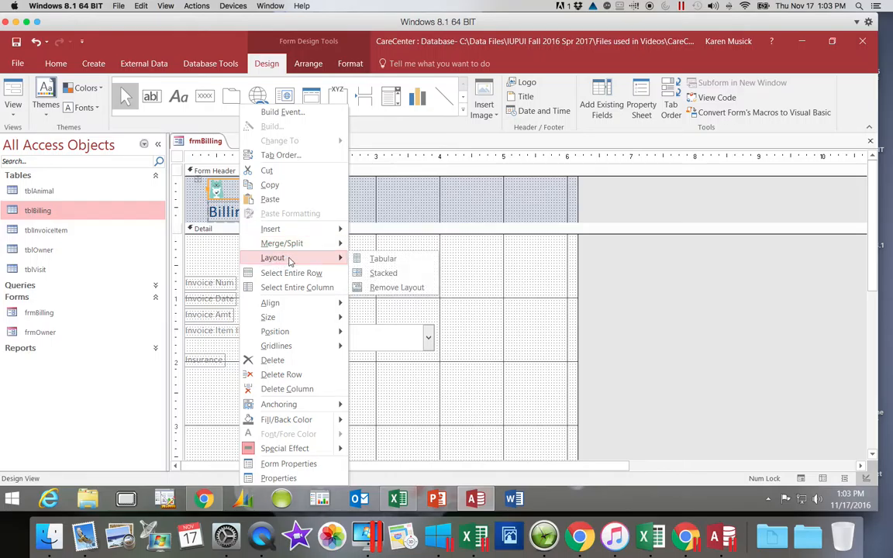
{"action": "left_click", "coordinate": [379, 287]}
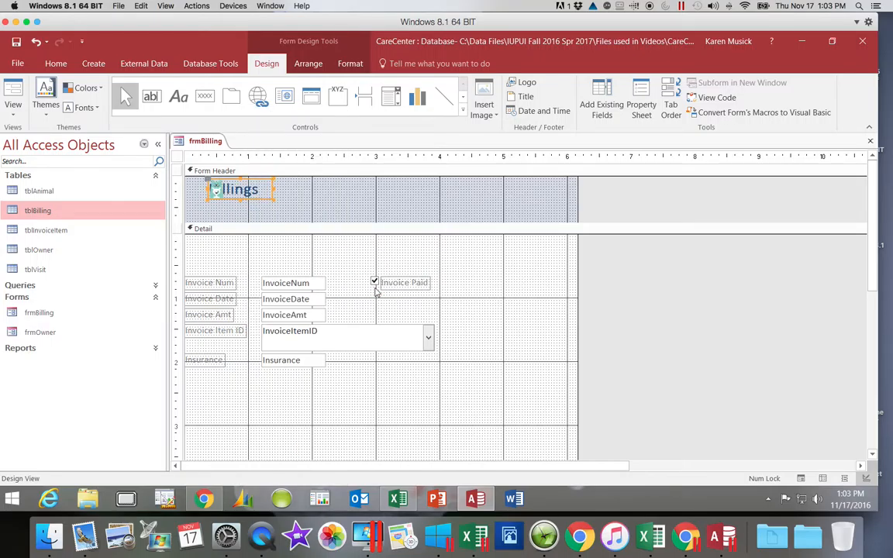
Place the logo just right of the Billings title and resize it to about 0.7 inch wide by 0.6 inch high
{"action": "left_click", "coordinate": [219, 193]}
{"action": "left_click", "coordinate": [218, 189]}
{"action": "left_click_drag", "start_coordinate": [218, 189], "coordinate": [285, 208]}
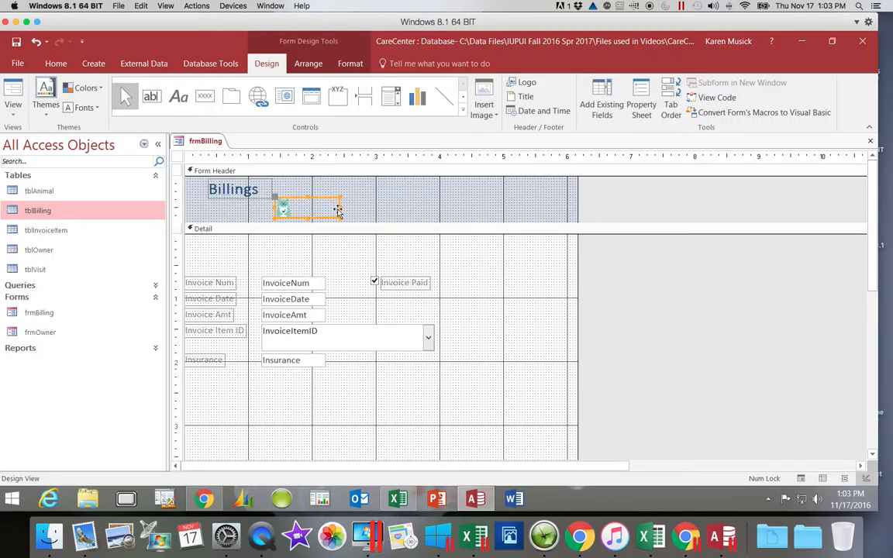
{"action": "left_click_drag", "start_coordinate": [340, 208], "coordinate": [293, 188]}
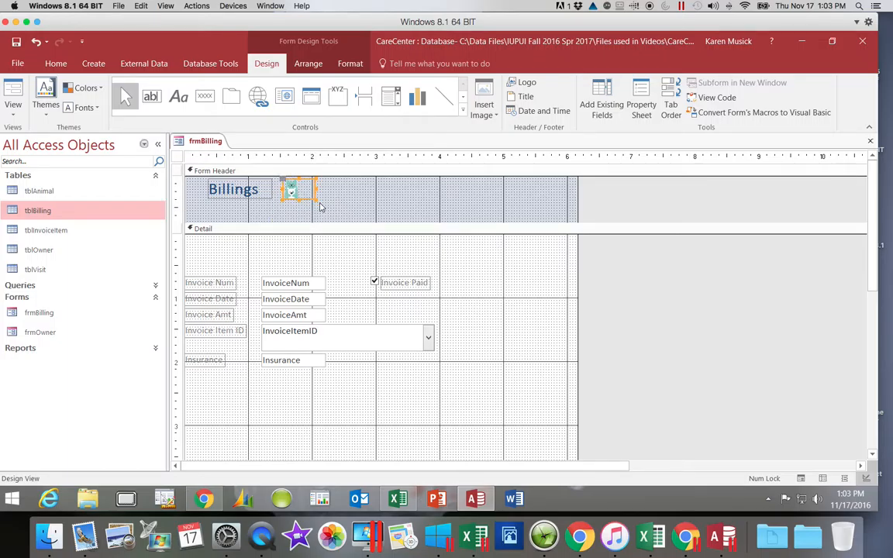
{"action": "left_click_drag", "start_coordinate": [315, 200], "coordinate": [323, 218]}
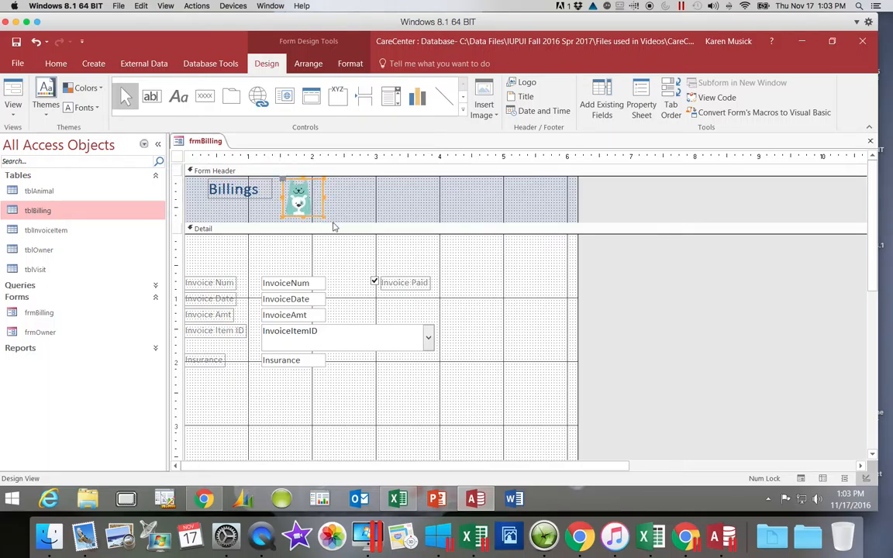
{"action": "left_click_drag", "start_coordinate": [324, 217], "coordinate": [328, 219]}
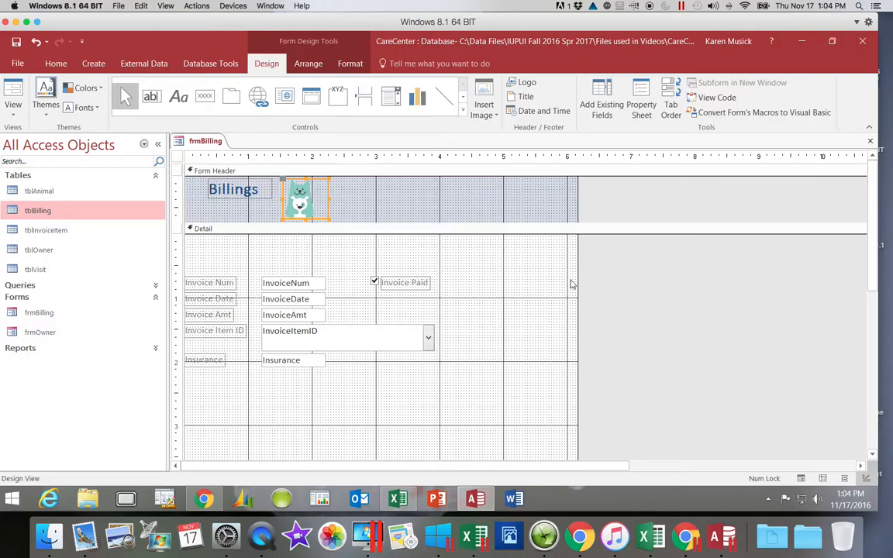
Add a label about 2.3 inches wide to the form footer reading "Prepared by" followed by the preparer's full name
{"action": "mouse_move", "coordinate": [873, 240]}
{"action": "left_mouse_down"}
{"action": "mouse_move", "coordinate": [871, 359]}
{"action": "mouse_move", "coordinate": [884, 380]}
{"action": "left_mouse_up"}
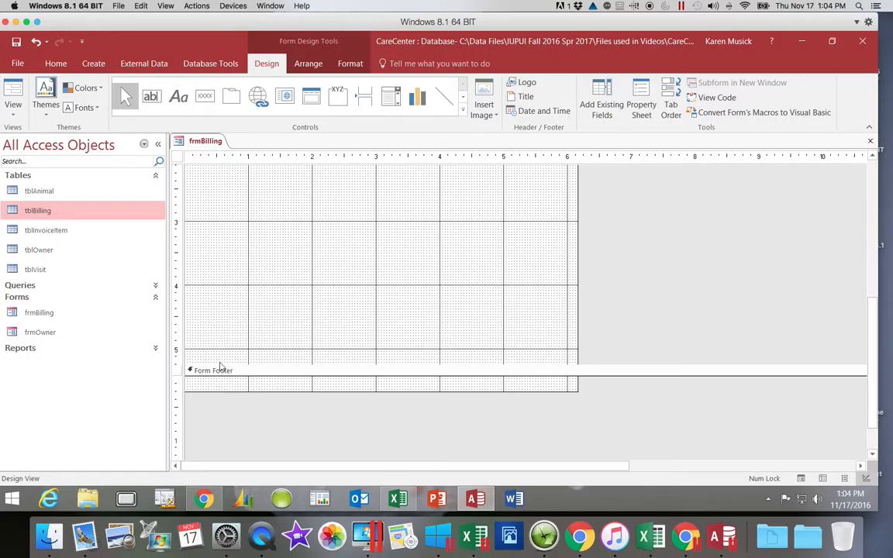
{"action": "left_click", "coordinate": [179, 99]}
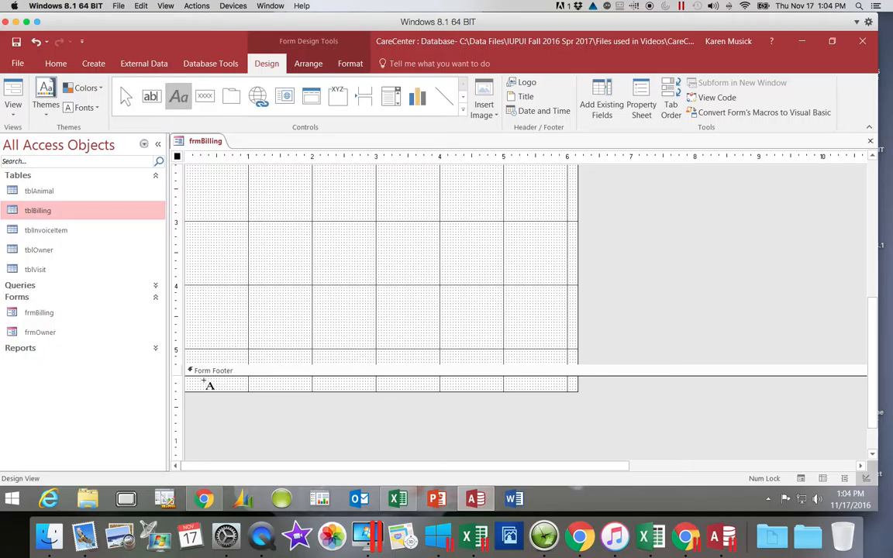
{"action": "left_click_drag", "start_coordinate": [206, 383], "coordinate": [349, 414]}
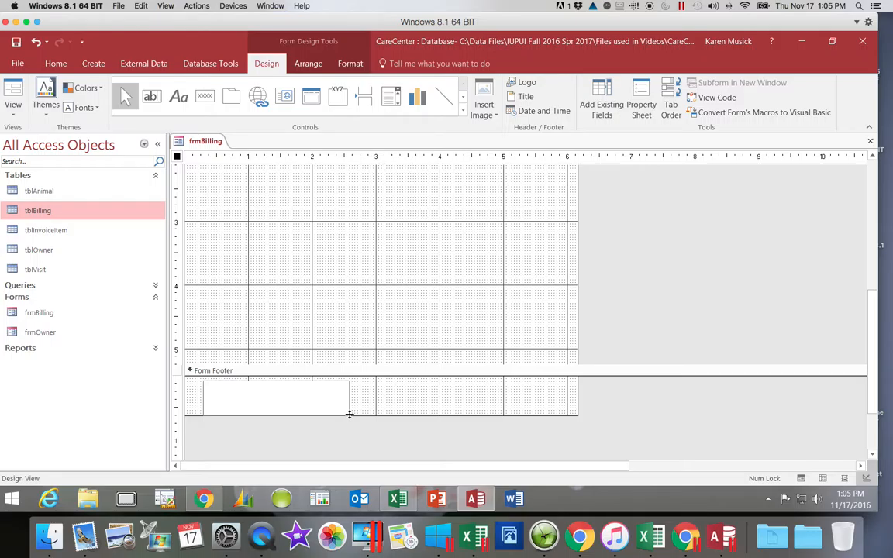
{"action": "type", "text": "Prepared by Karen Mu"}
{"action": "key", "text": "super+c"}
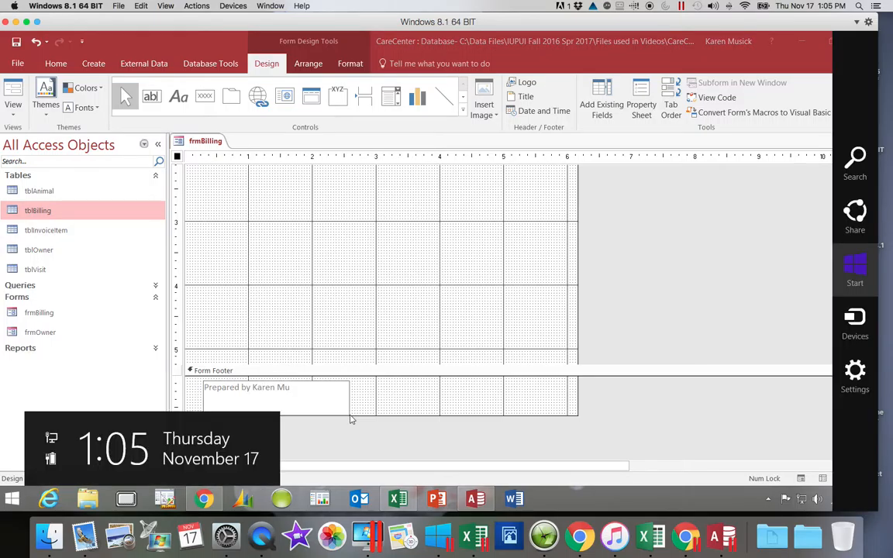
{"action": "left_click", "coordinate": [325, 390]}
{"action": "type", "text": "sick"}
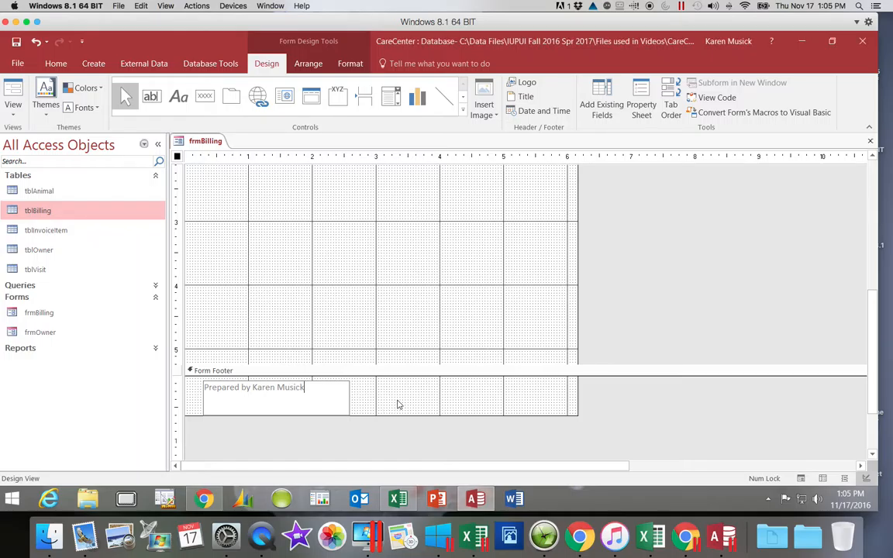
{"action": "left_click", "coordinate": [397, 404]}
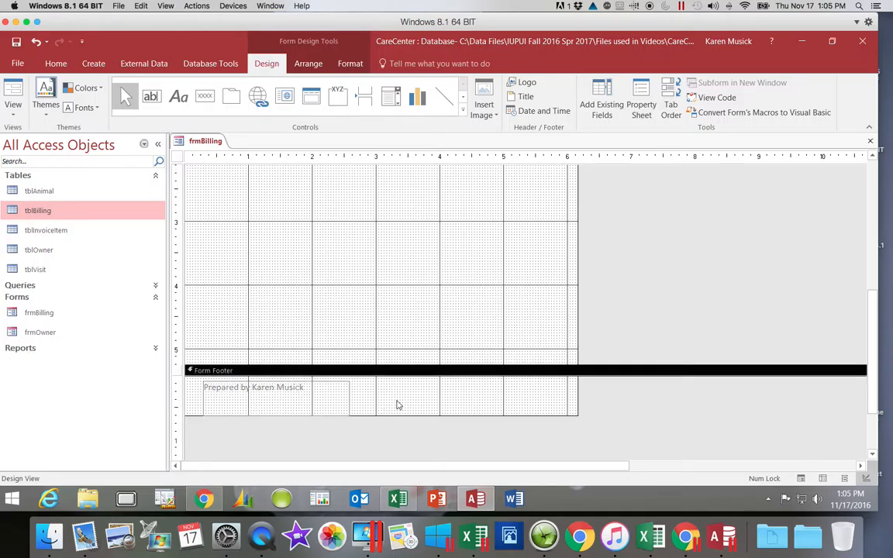
Format the "Prepared by" footer label with a dark red font color and font size 18
{"action": "left_click", "coordinate": [325, 397]}
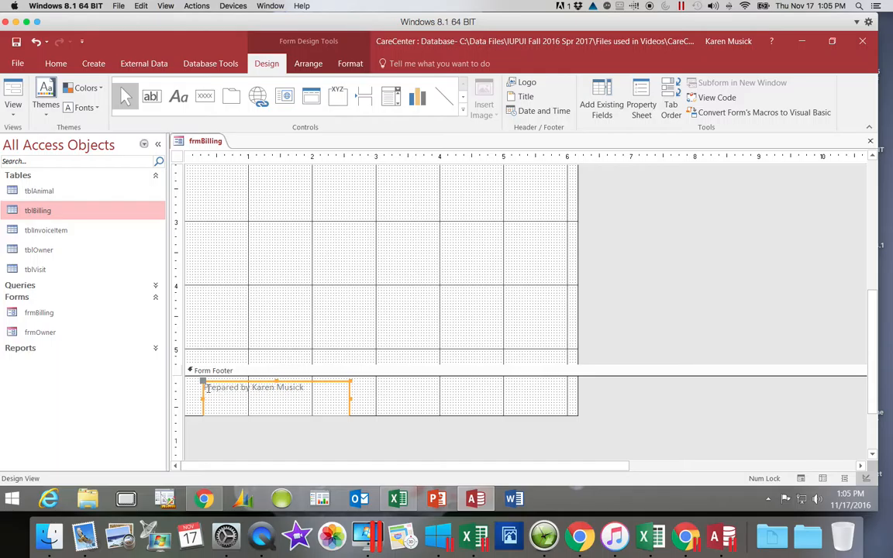
{"action": "left_click_drag", "start_coordinate": [207, 387], "coordinate": [311, 391]}
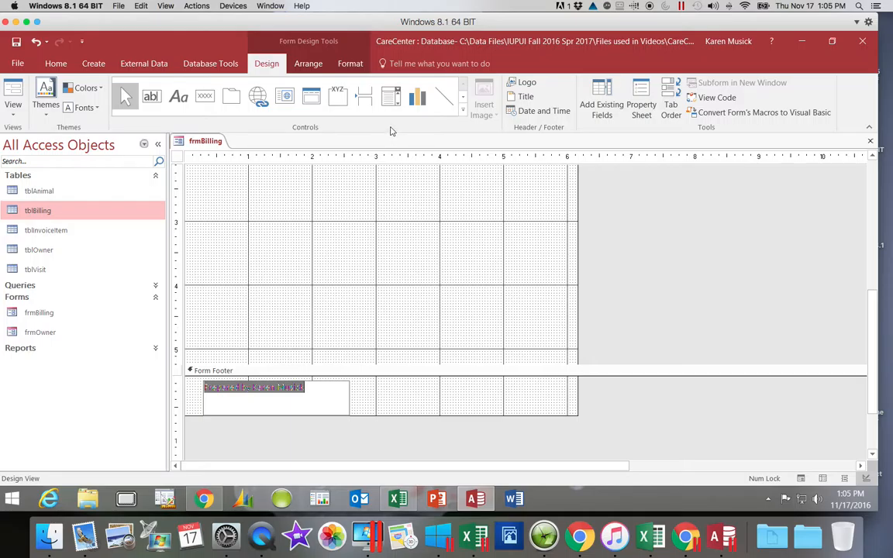
{"action": "left_click", "coordinate": [356, 63]}
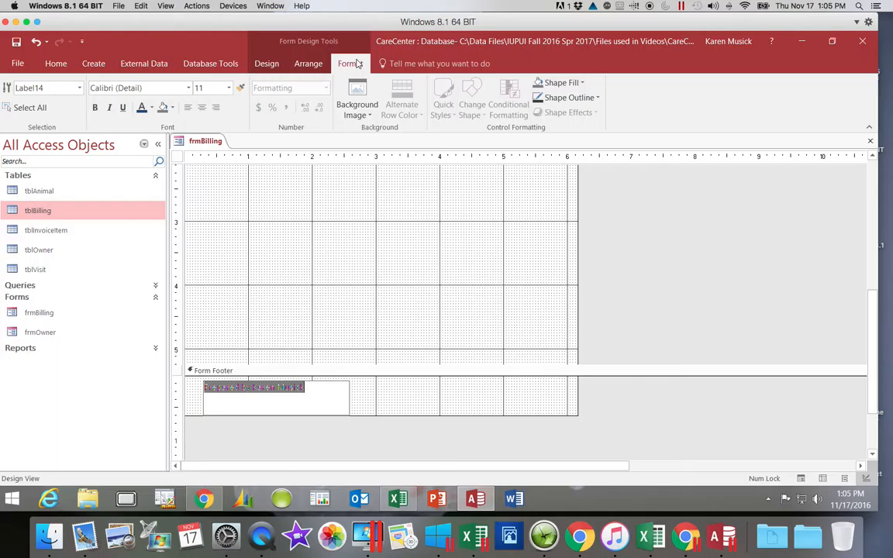
{"action": "left_click", "coordinate": [152, 110]}
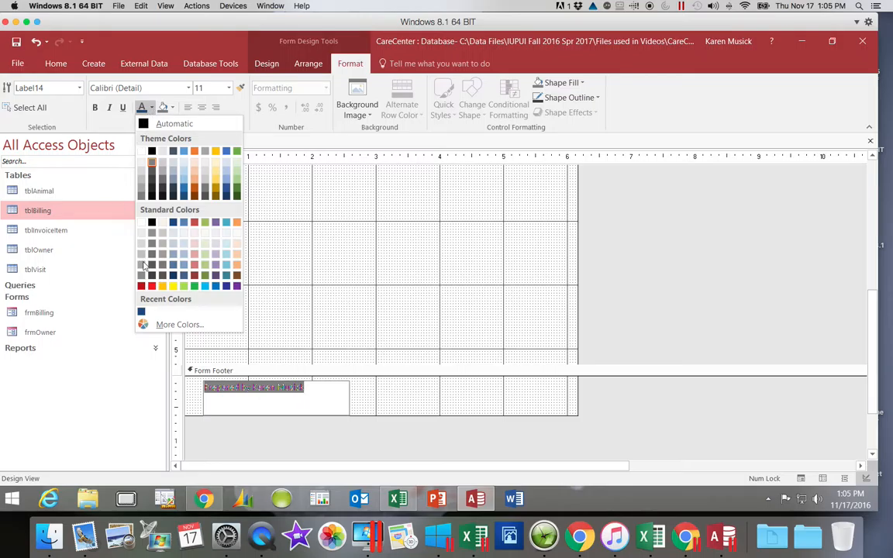
{"action": "left_click", "coordinate": [141, 287]}
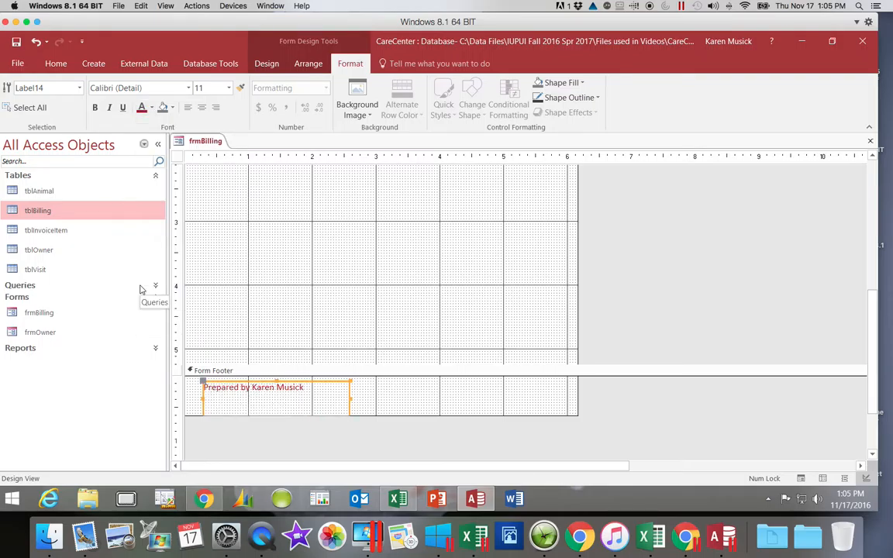
{"action": "left_click", "coordinate": [229, 89]}
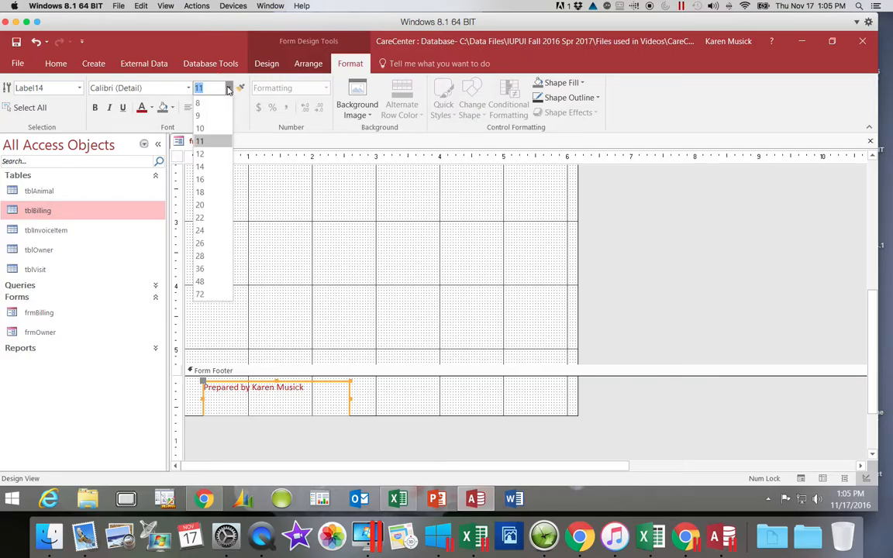
{"action": "left_click", "coordinate": [208, 193]}
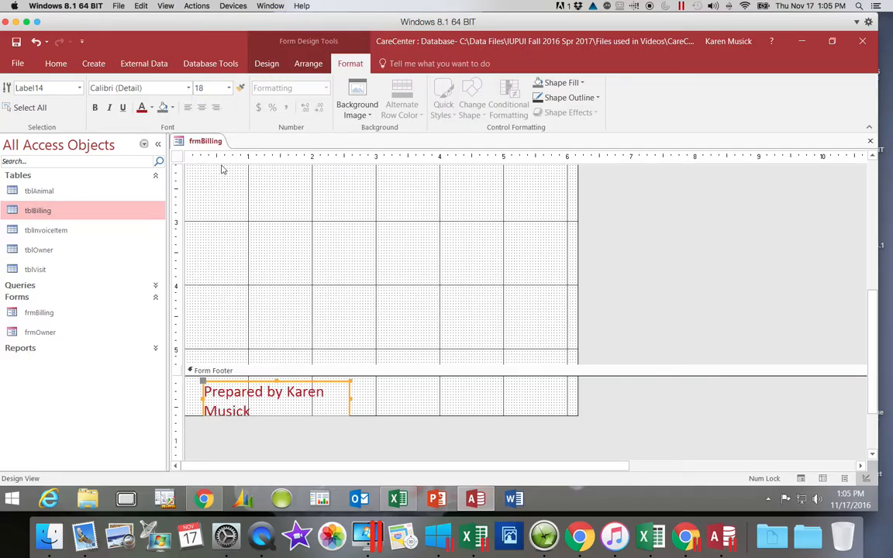
Widen the "Prepared by" footer label to about 2.8 inches so its text fits on one line
{"action": "left_click", "coordinate": [353, 399]}
{"action": "left_click_drag", "start_coordinate": [353, 400], "coordinate": [377, 396]}
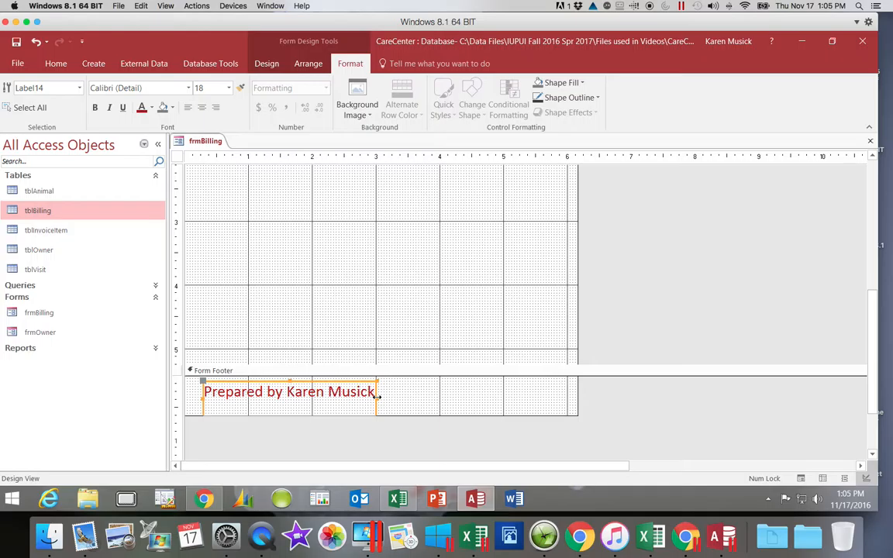
{"action": "left_click", "coordinate": [379, 397]}
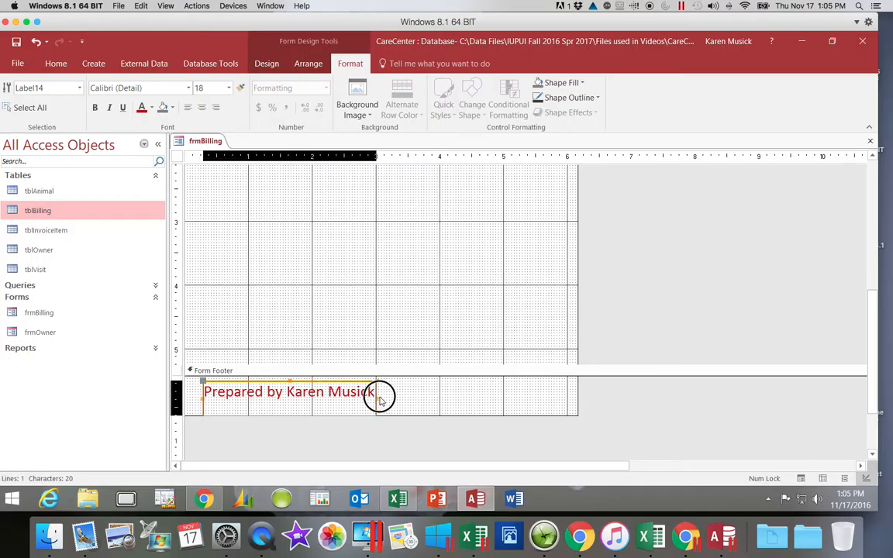
{"action": "left_click_drag", "start_coordinate": [380, 396], "coordinate": [382, 396]}
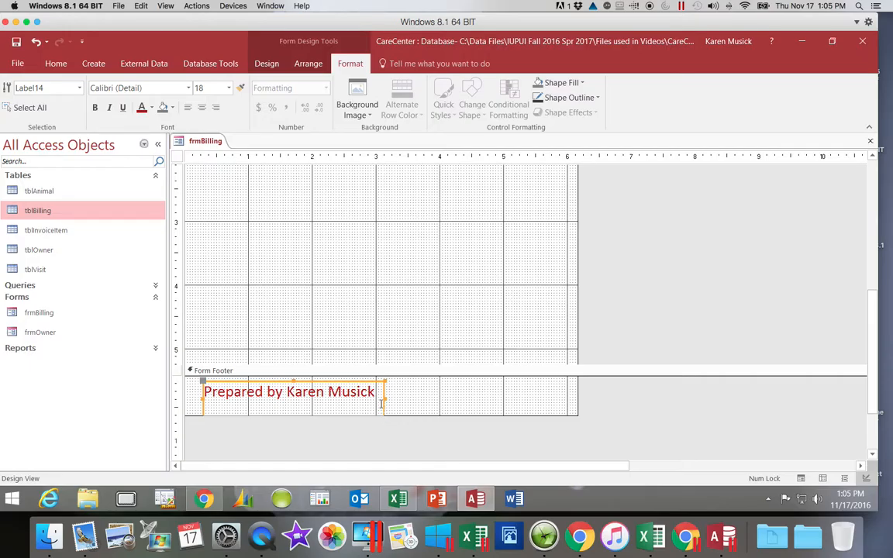
Give the "Prepared by" footer label a Gold, Accent 4, Lighter 80% background and make its text bold
{"action": "left_click", "coordinate": [172, 108]}
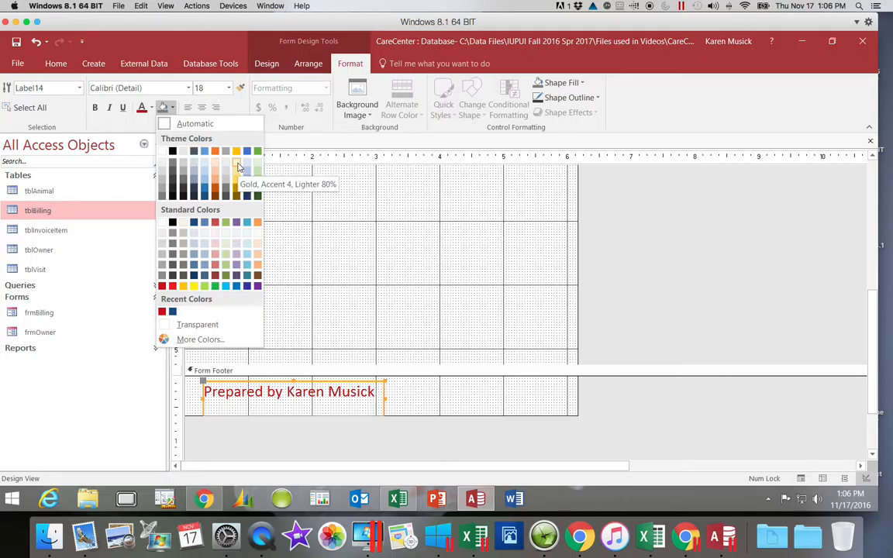
{"action": "left_click", "coordinate": [237, 162]}
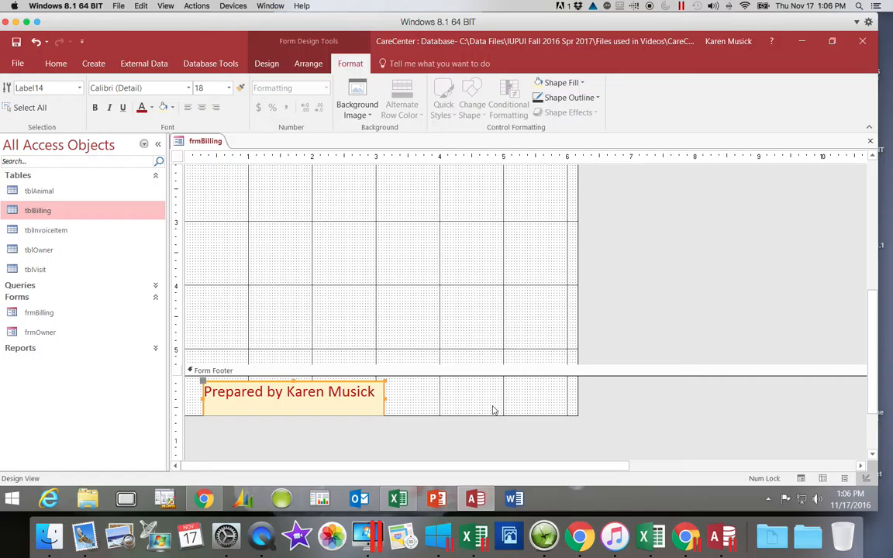
{"action": "left_click", "coordinate": [370, 390]}
{"action": "left_click_drag", "start_coordinate": [202, 391], "coordinate": [375, 393]}
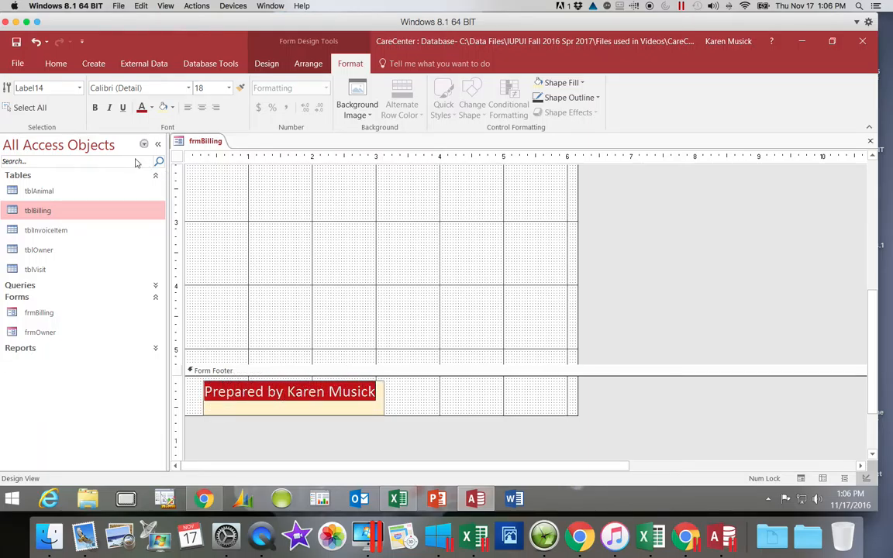
{"action": "left_click", "coordinate": [95, 108]}
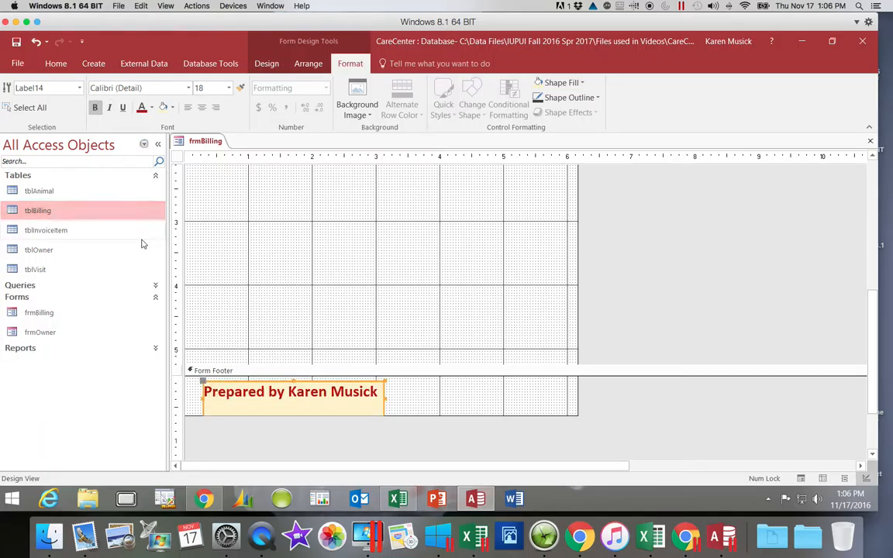
{"action": "left_click", "coordinate": [424, 402]}
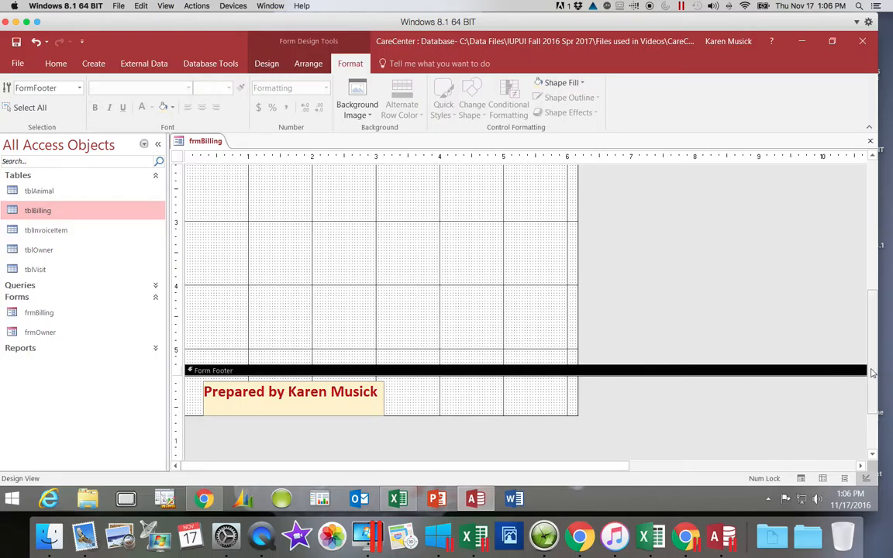
{"action": "left_click_drag", "start_coordinate": [873, 373], "coordinate": [877, 241]}
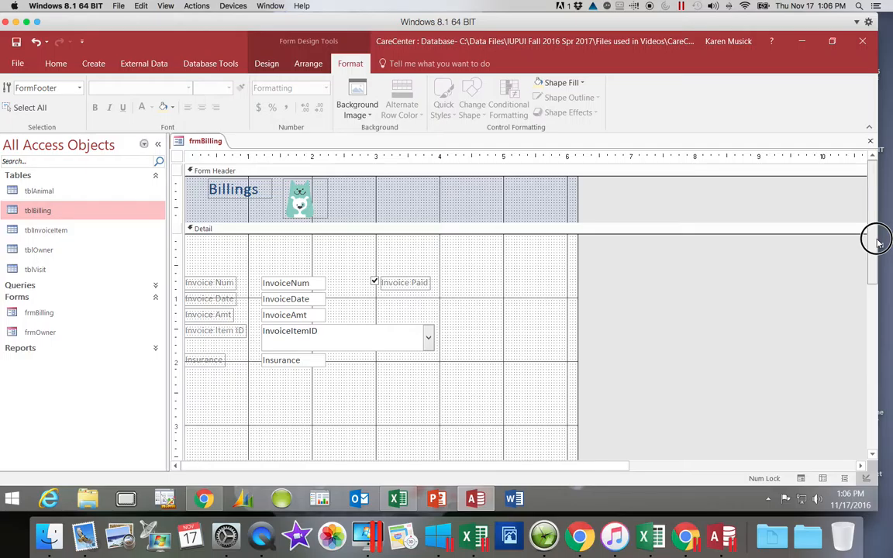
{"action": "left_click_drag", "start_coordinate": [877, 241], "coordinate": [868, 368]}
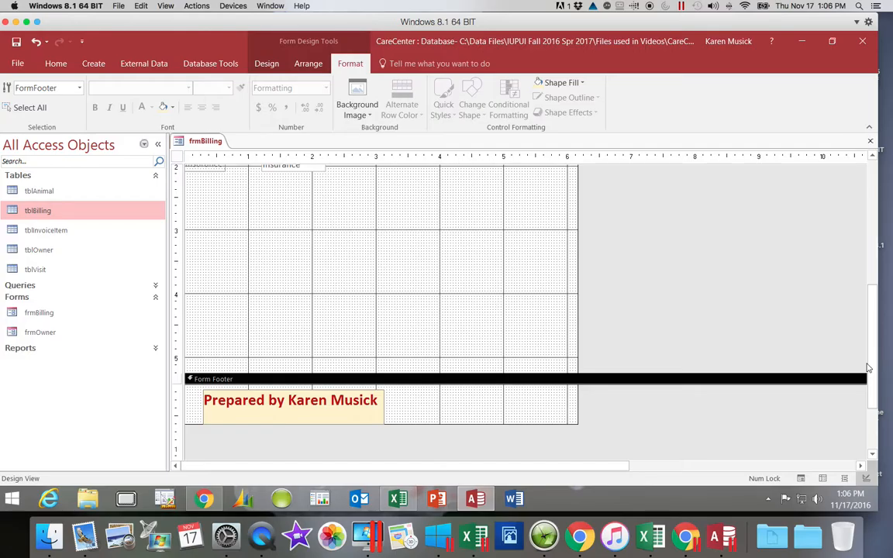
{"action": "scroll", "coordinate": [869, 368], "scroll_direction": "up", "scroll_amount": 5}
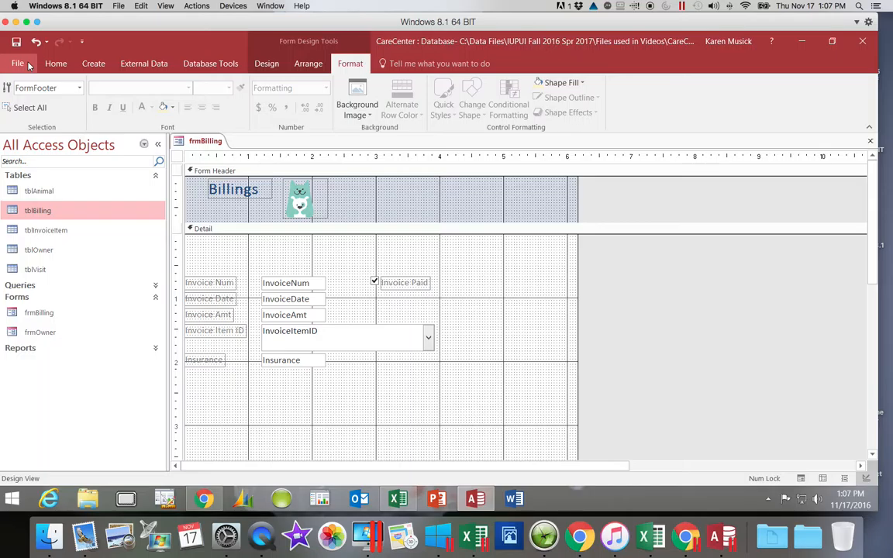
{"action": "left_click", "coordinate": [267, 64]}
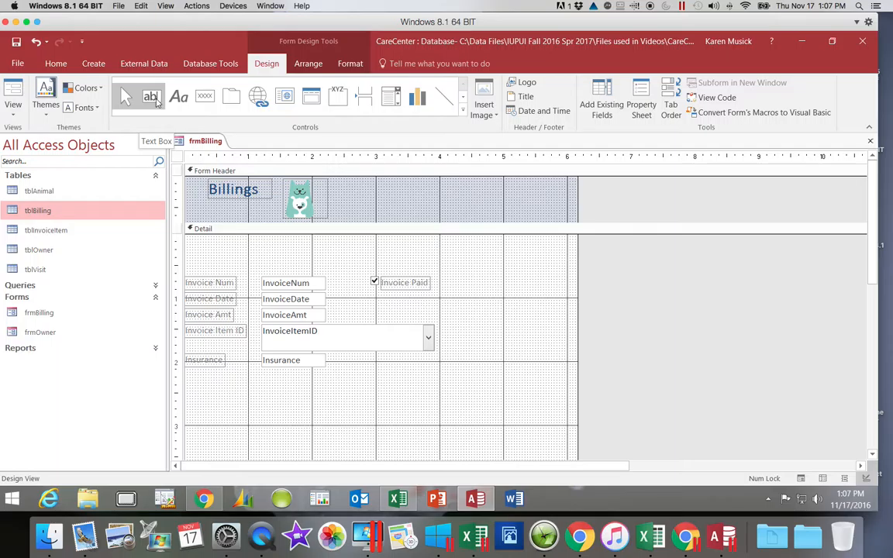
Add an unbound text box about 1.67 inches wide below the Invoice Paid check box, its left edge at about 3.67 inches
{"action": "left_click", "coordinate": [152, 98]}
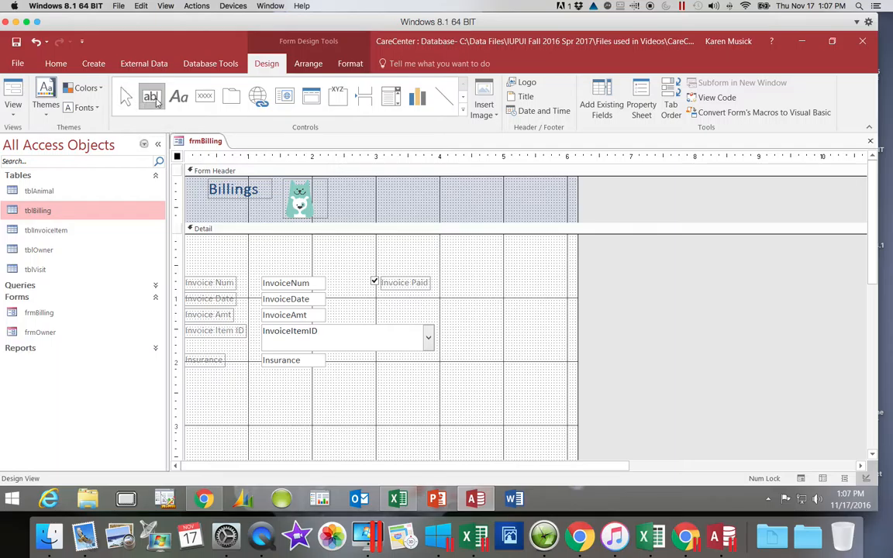
{"action": "left_click", "coordinate": [384, 302]}
{"action": "left_click_drag", "start_coordinate": [384, 303], "coordinate": [491, 318]}
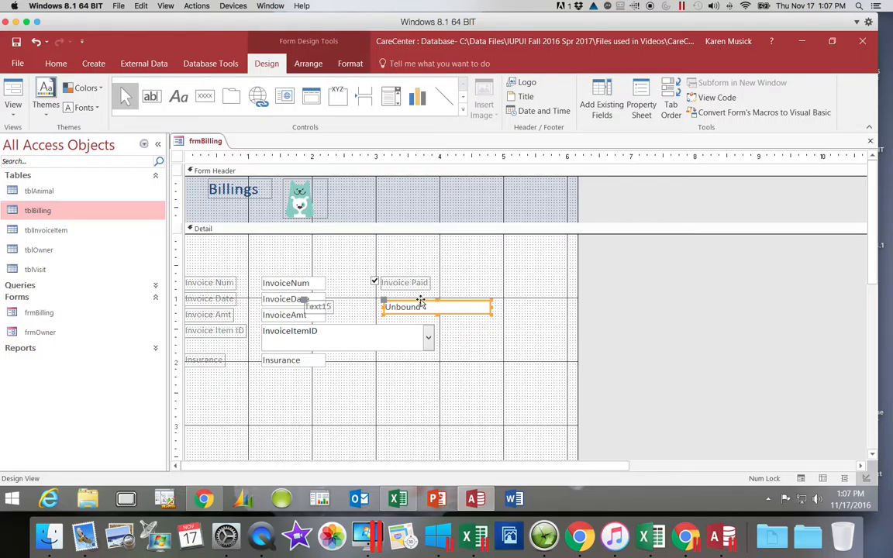
{"action": "left_click_drag", "start_coordinate": [420, 301], "coordinate": [455, 302]}
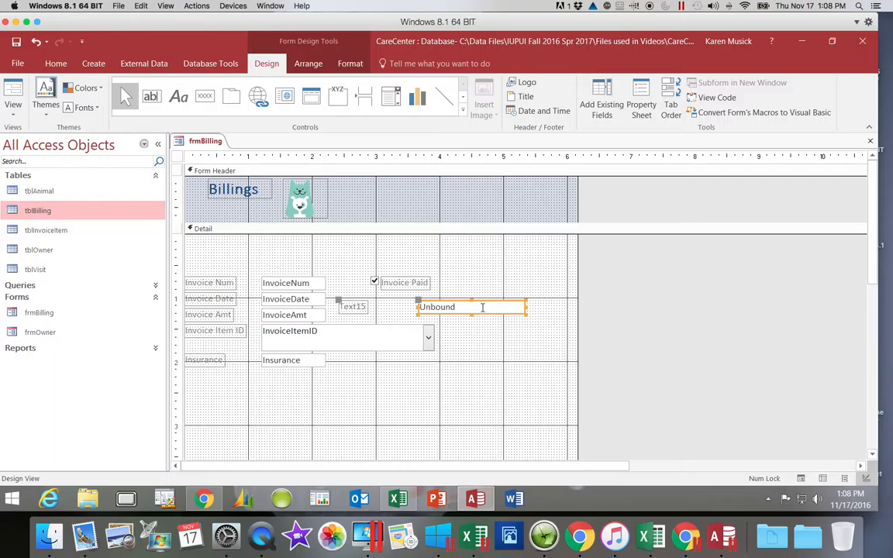
Name the new unbound text box txtInvoiceAmtSum in its properties
{"action": "left_click", "coordinate": [641, 113]}
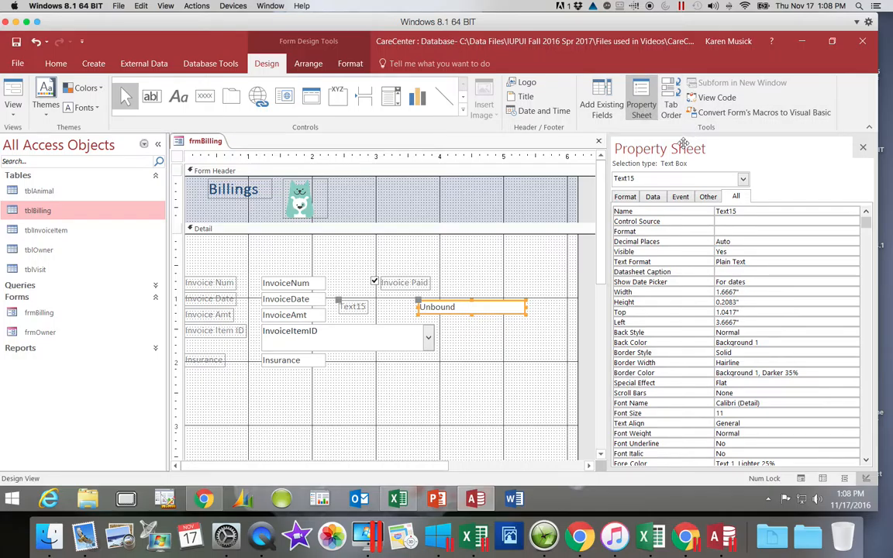
{"action": "left_click", "coordinate": [709, 212]}
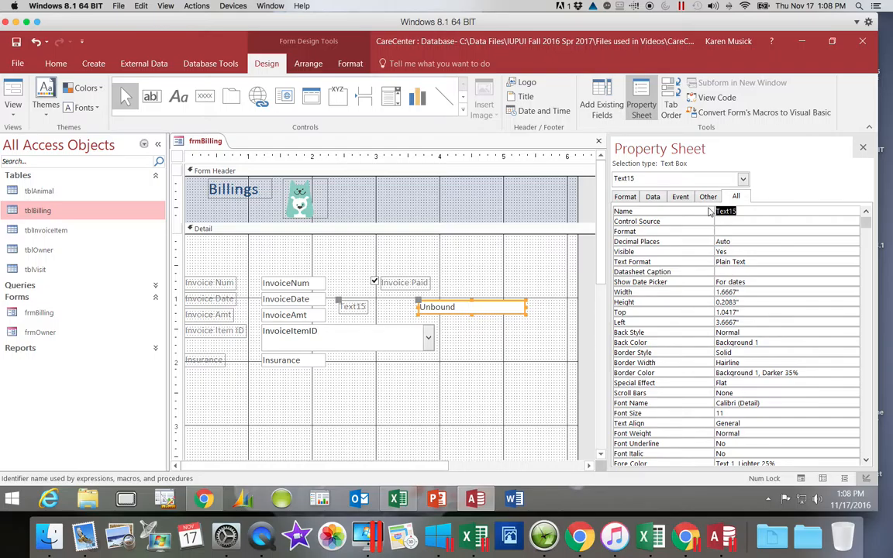
{"action": "type", "text": "txtInvoiceAmtSum"}
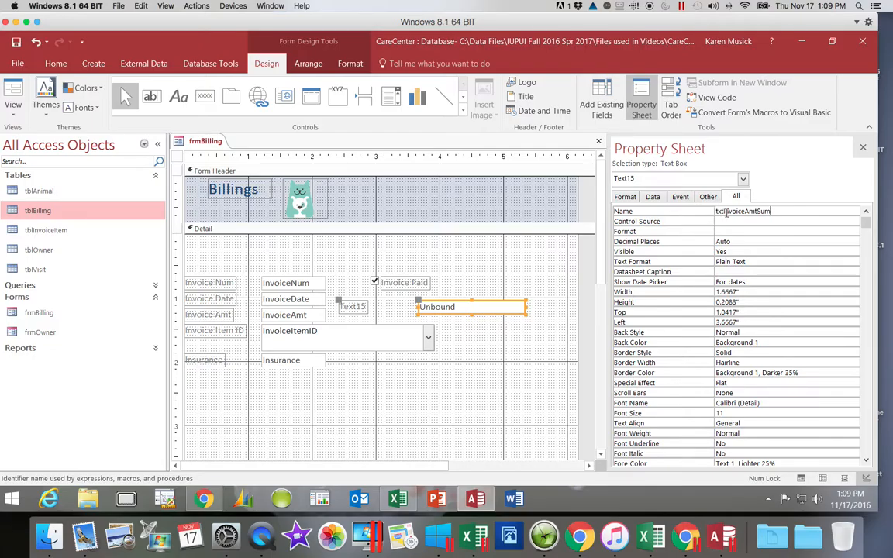
Set the control source of the txtInvoiceAmtSum text box to =SUM([InvoiceAmt])
{"action": "left_click", "coordinate": [729, 221]}
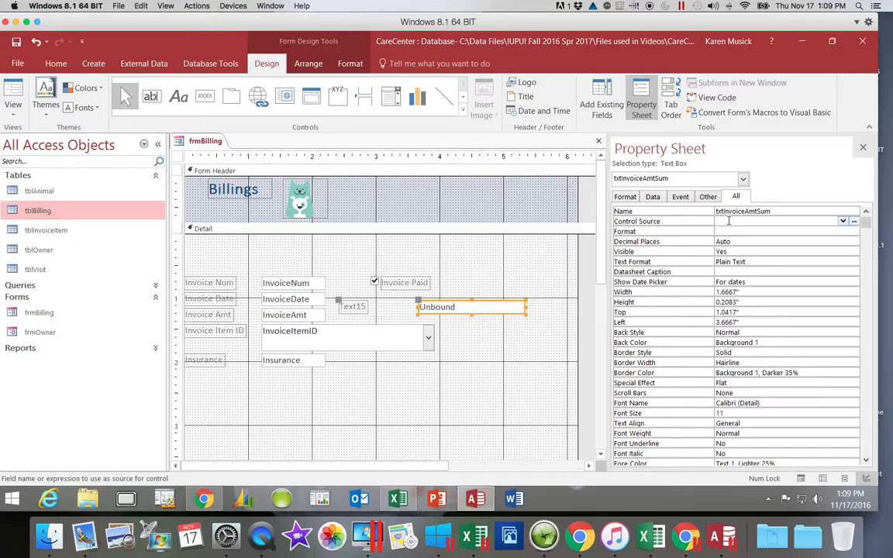
{"action": "type", "text": "=SUM"}
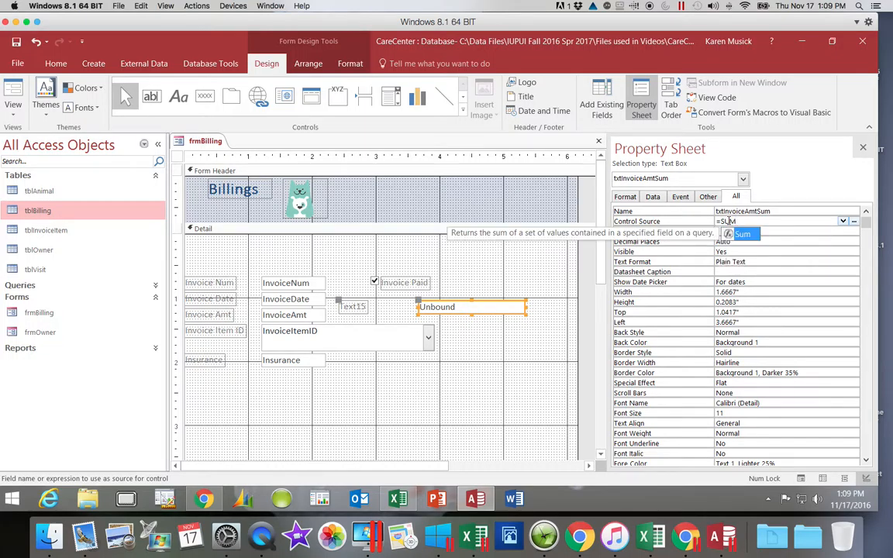
{"action": "type", "text": "("}
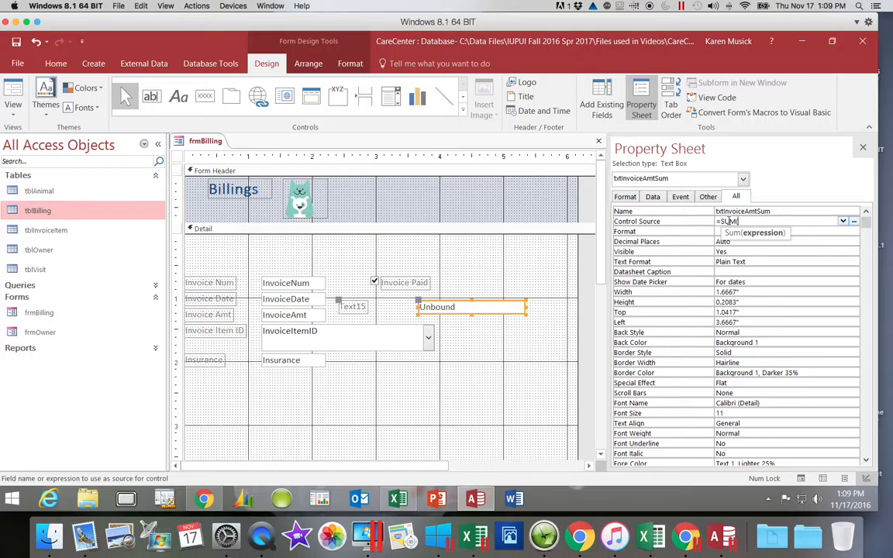
{"action": "type", "text": "[Invoice"}
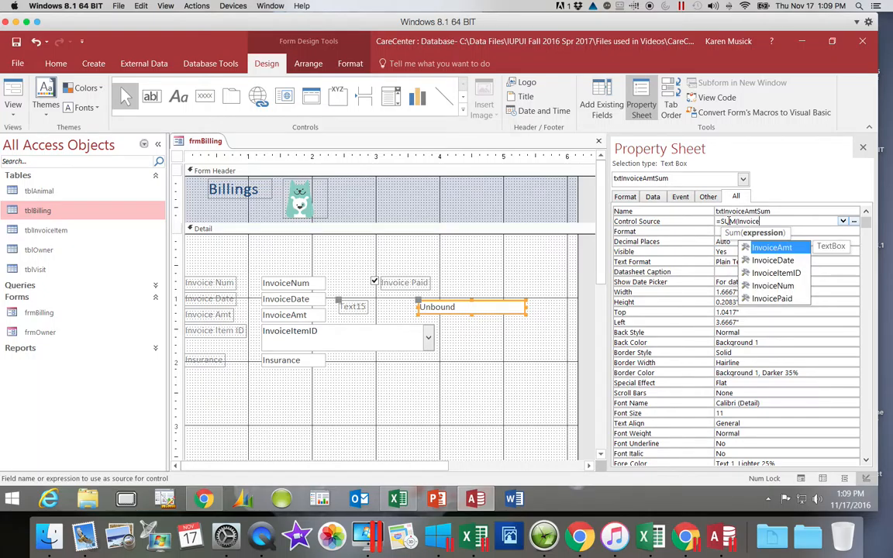
{"action": "type", "text": "Amt"}
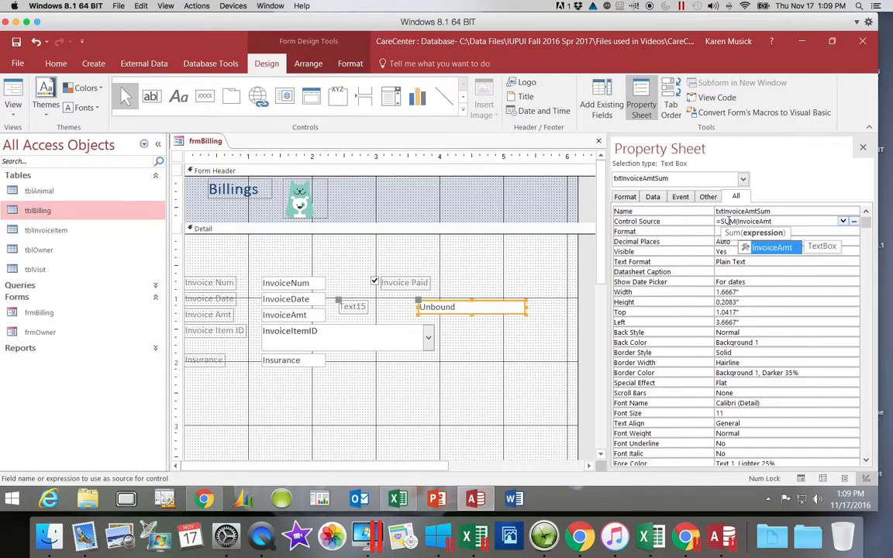
{"action": "type", "text": "])"}
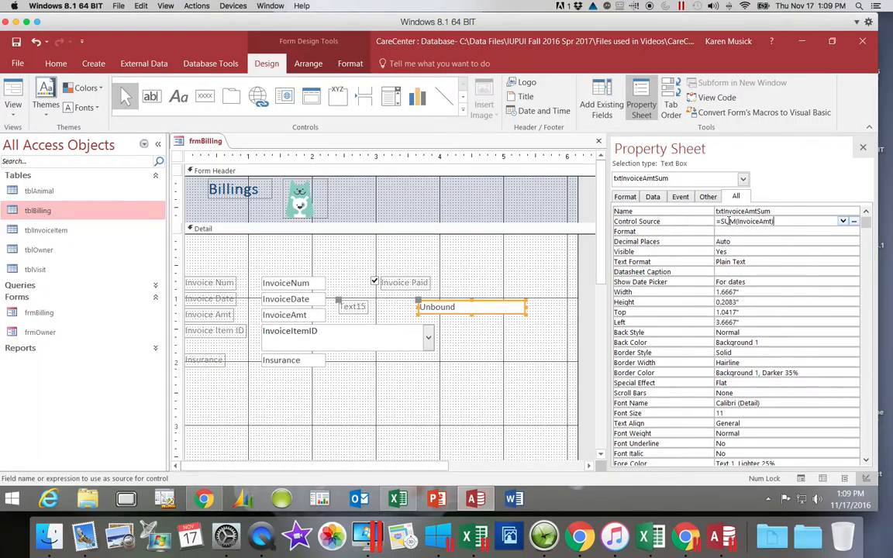
{"action": "key", "text": "Return"}
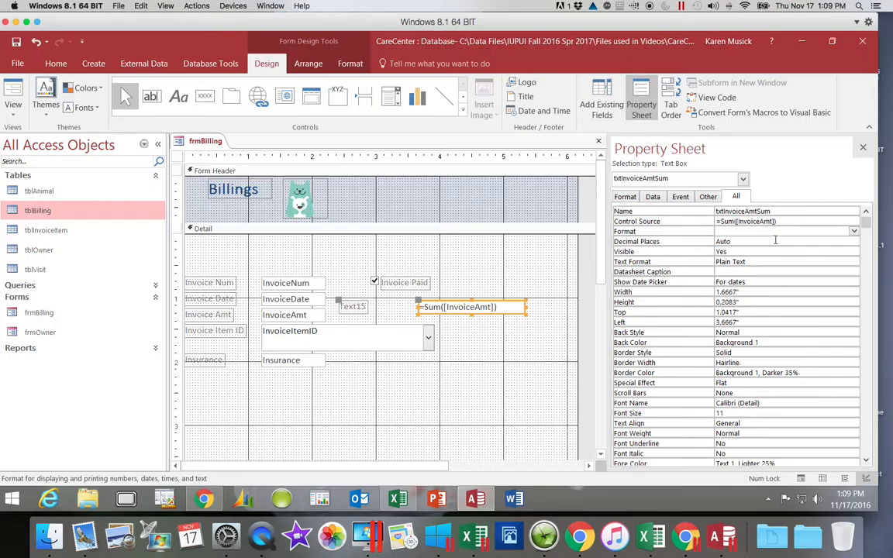
Format the txtInvoiceAmtSum text box as Currency with 2 decimal places and close its properties
{"action": "left_click", "coordinate": [853, 232]}
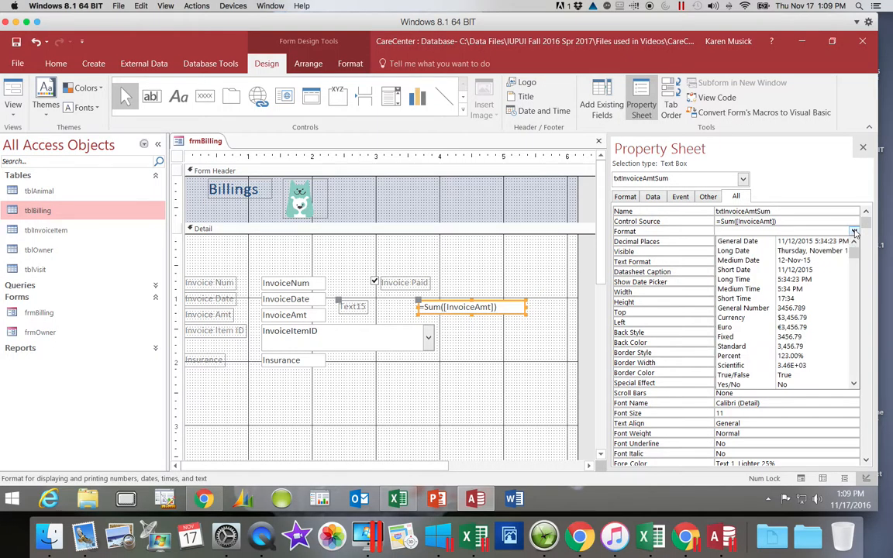
{"action": "left_click", "coordinate": [808, 319]}
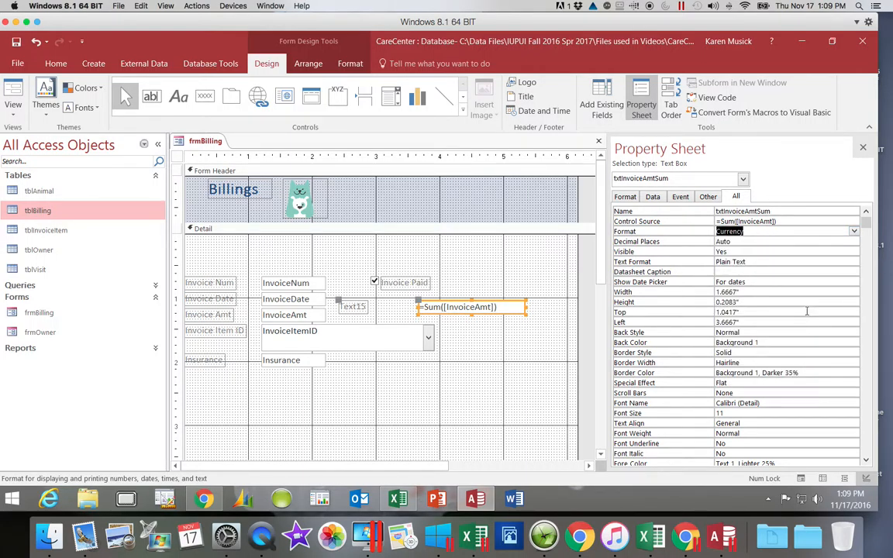
{"action": "left_click", "coordinate": [740, 242]}
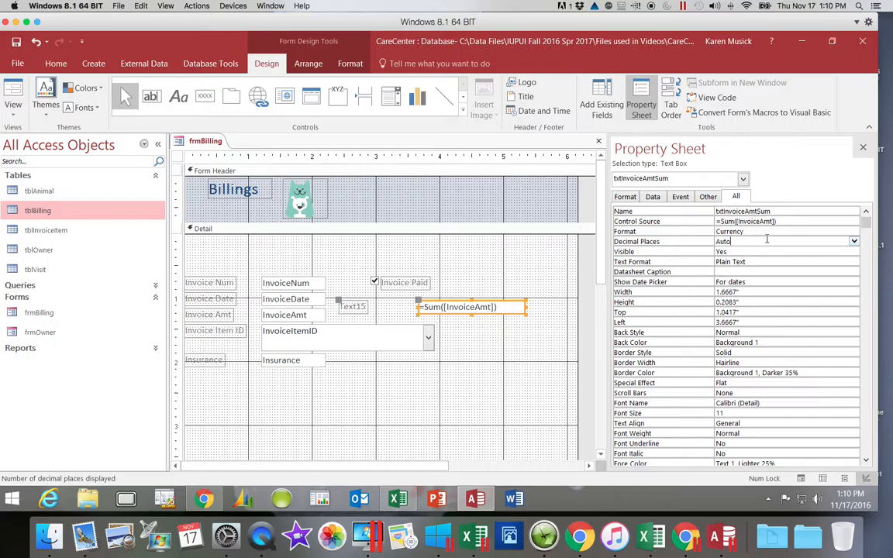
{"action": "left_click", "coordinate": [855, 242]}
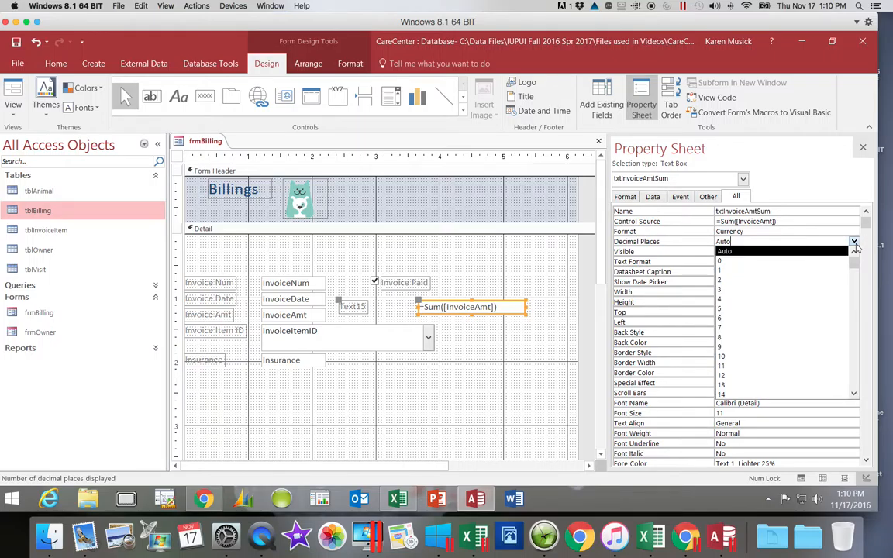
{"action": "left_click", "coordinate": [841, 280]}
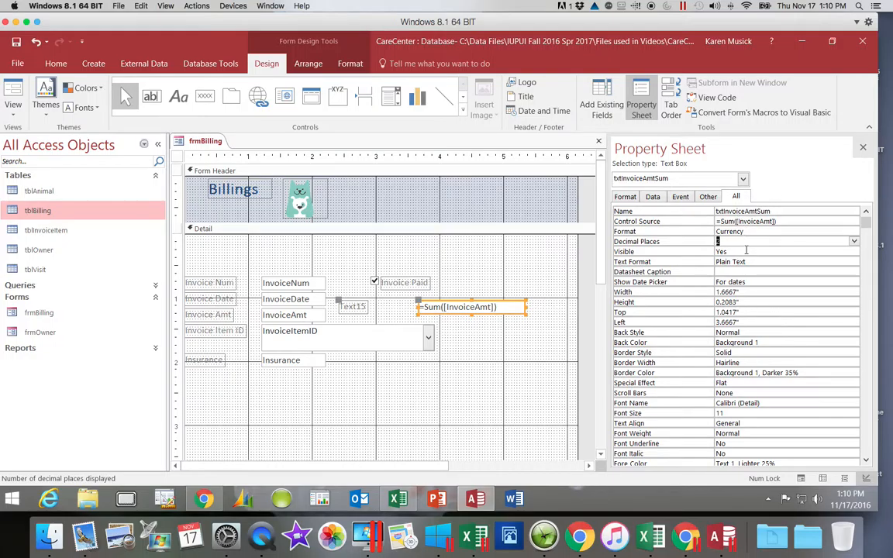
{"action": "left_click", "coordinate": [865, 149]}
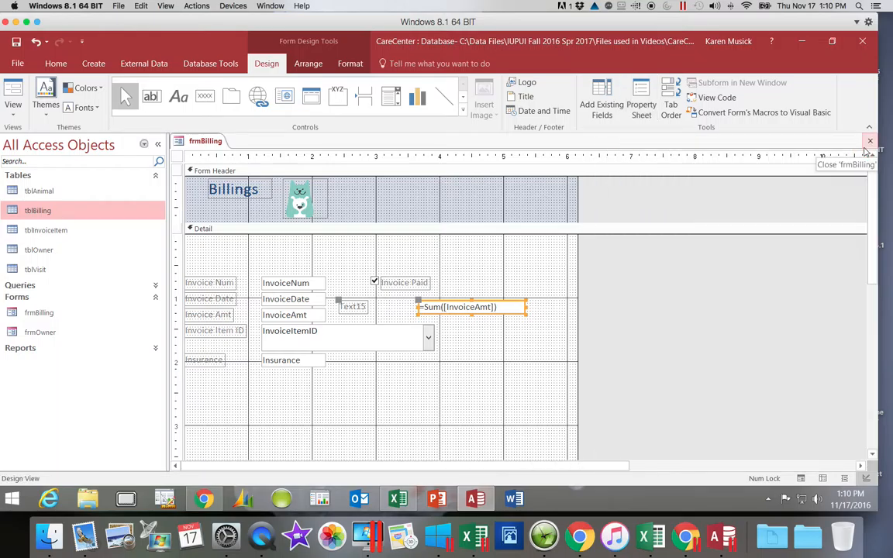
Change the caption of the label attached to the invoice sum text box to "Total all Invoices"
{"action": "left_click", "coordinate": [356, 310]}
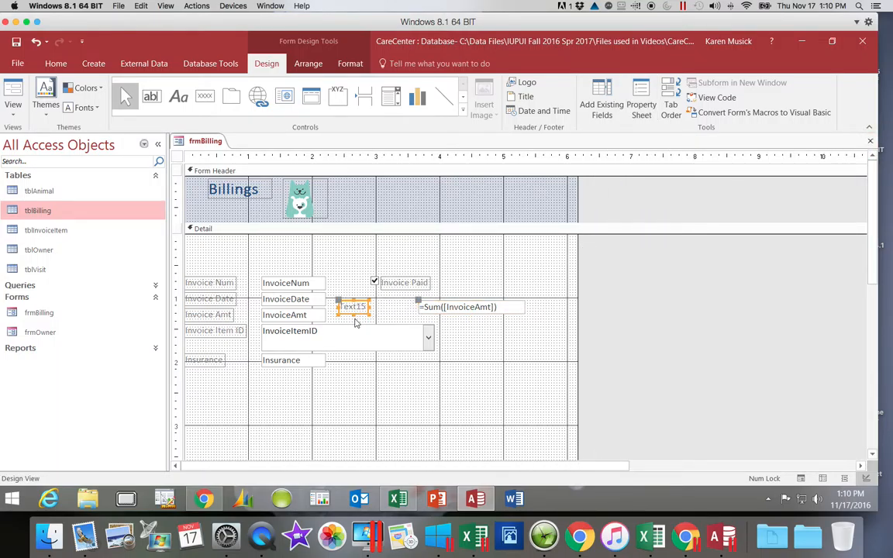
{"action": "left_click", "coordinate": [356, 306]}
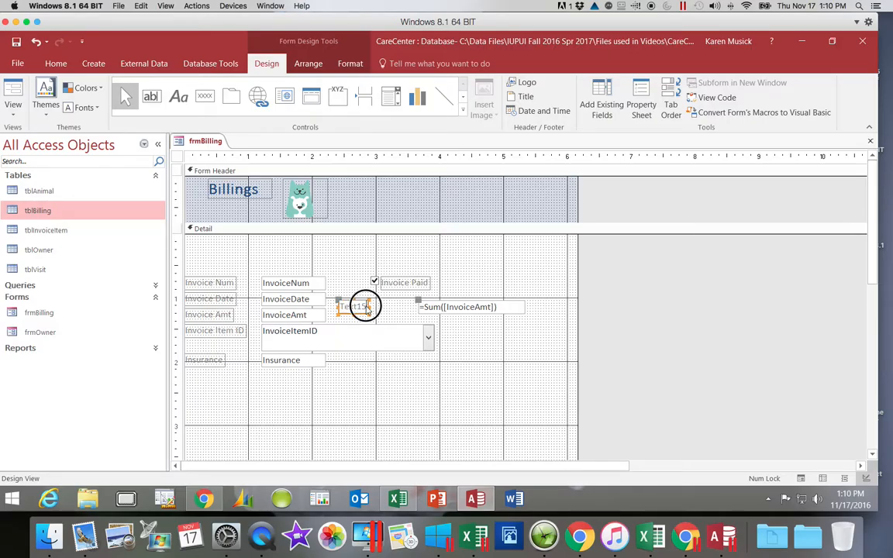
{"action": "left_click_drag", "start_coordinate": [349, 307], "coordinate": [338, 309]}
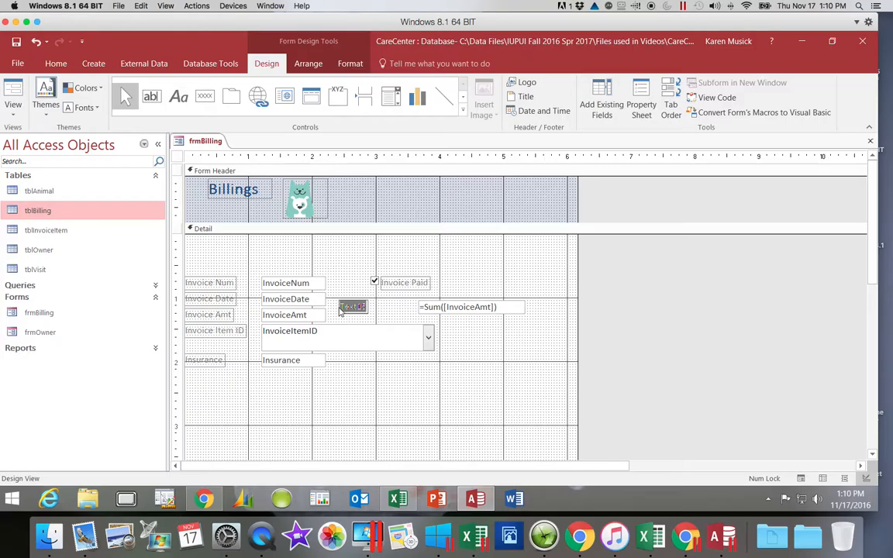
{"action": "type", "text": "Total all Invoices"}
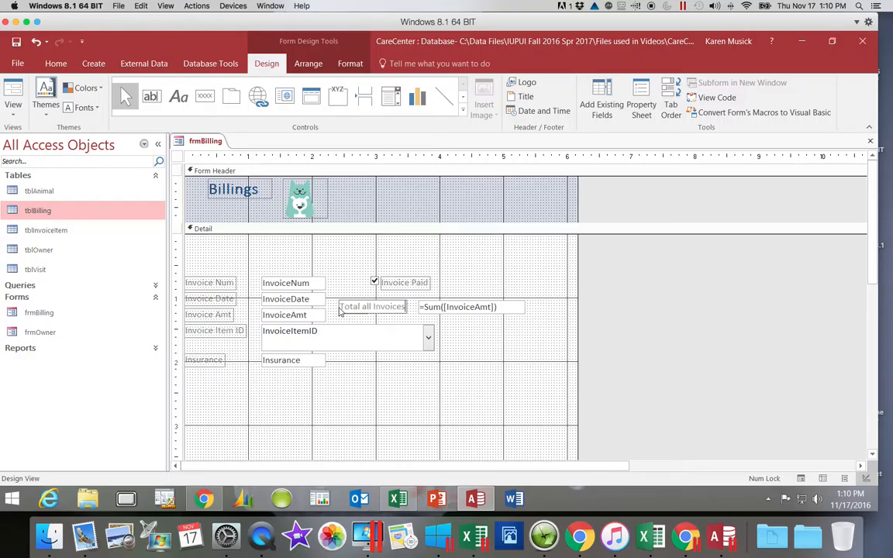
{"action": "left_click", "coordinate": [420, 397]}
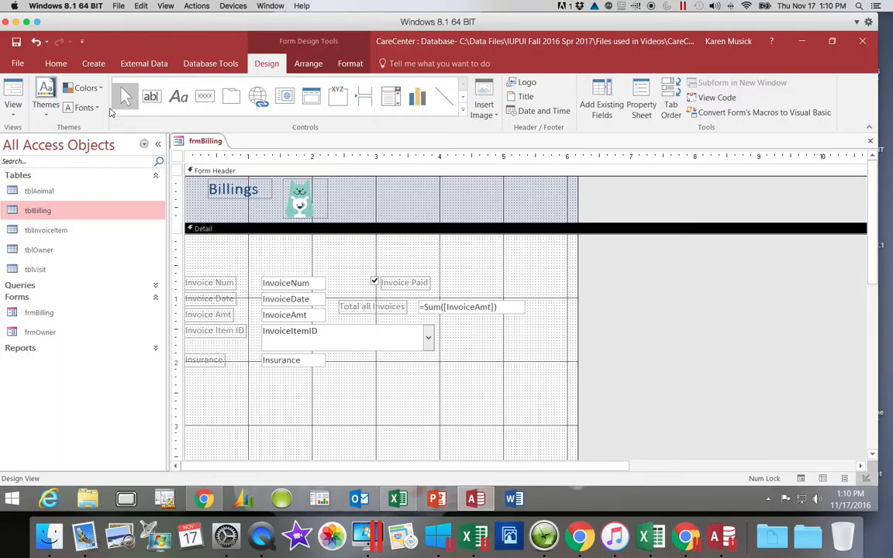
Save the frmBilling form and display it in Form view
{"action": "left_click", "coordinate": [16, 43]}
{"action": "left_click", "coordinate": [13, 100]}
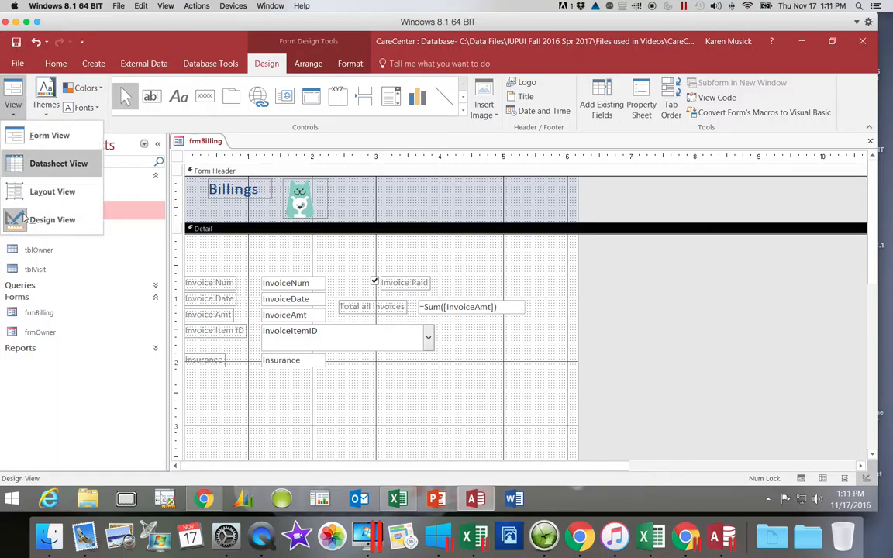
{"action": "left_click", "coordinate": [45, 138]}
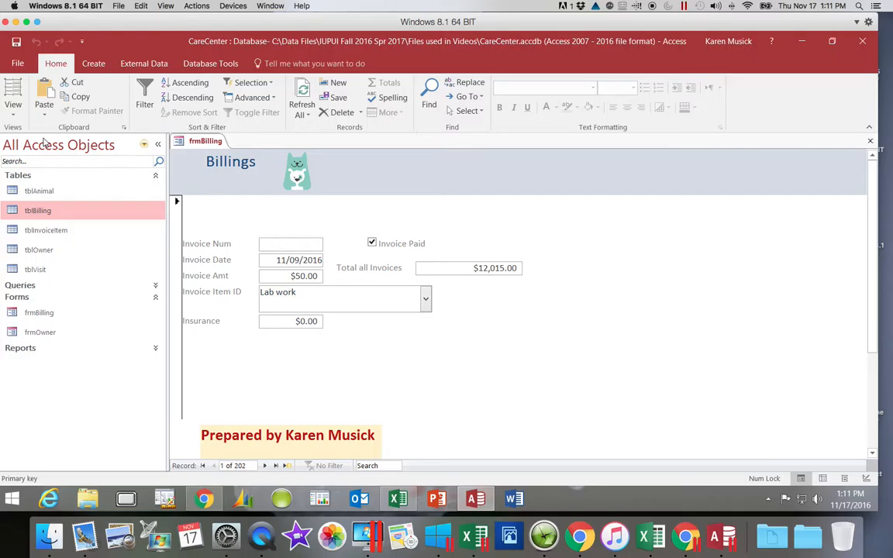
Check the tab order by stepping through the first record's fields, and try to clear the Total all Invoices value
{"action": "key", "text": "Tab"}
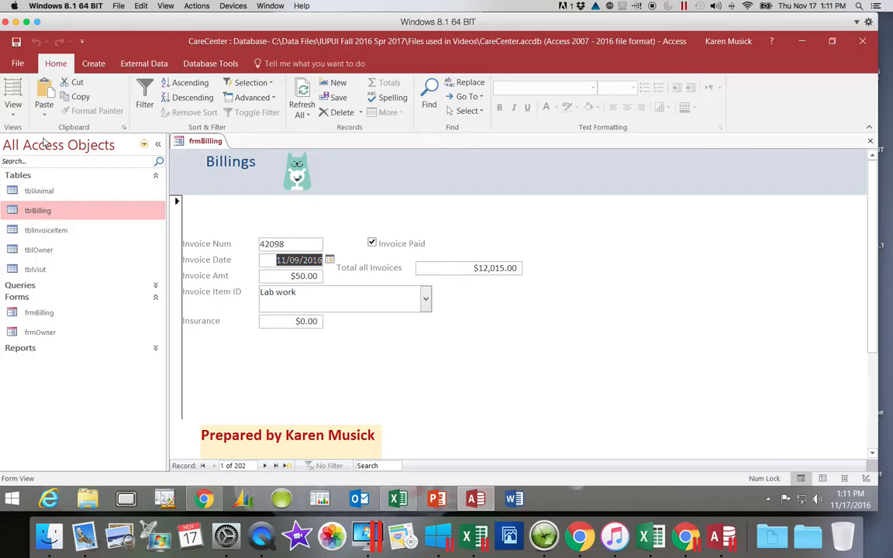
{"action": "key", "text": "Tab"}
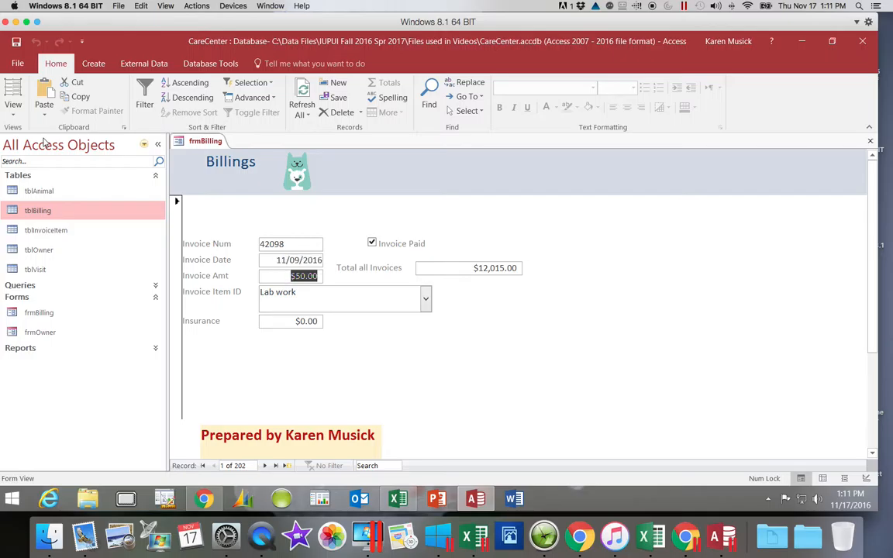
{"action": "key", "text": "Tab"}
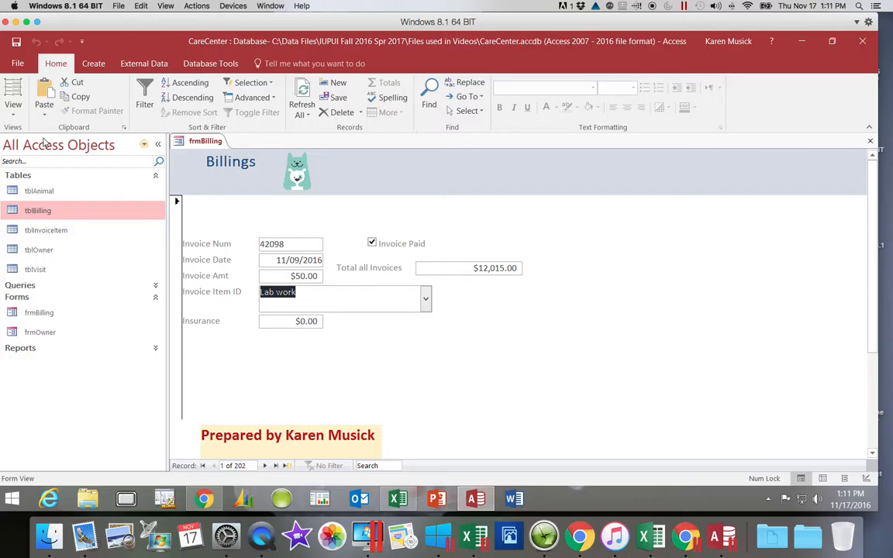
{"action": "key", "text": "Tab"}
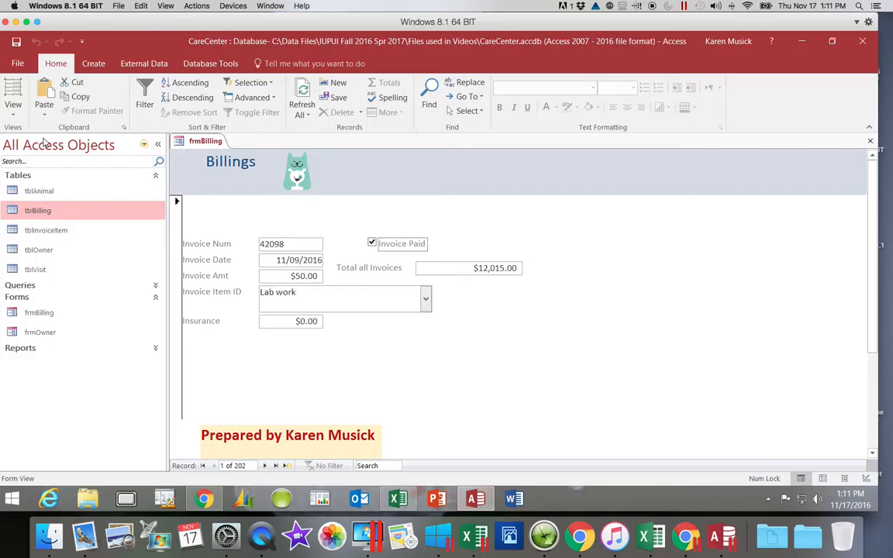
{"action": "key", "text": "Tab"}
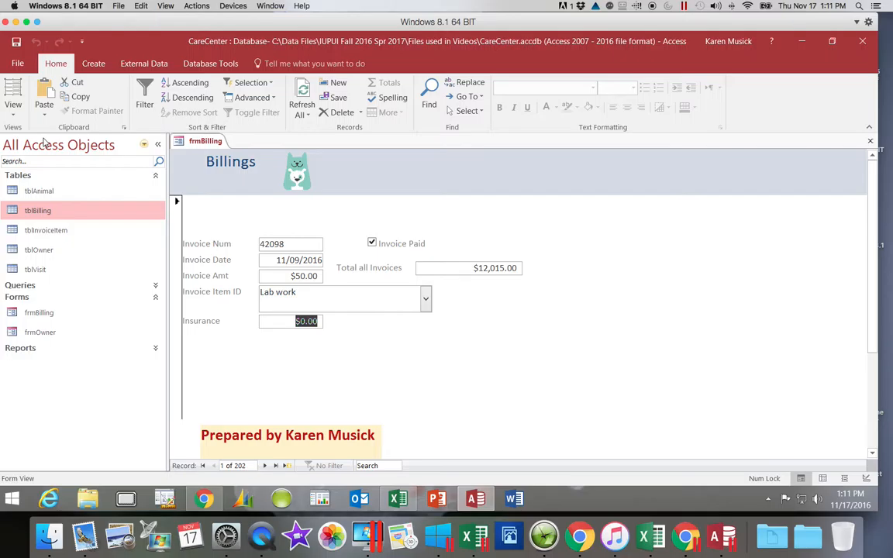
{"action": "key", "text": "Tab"}
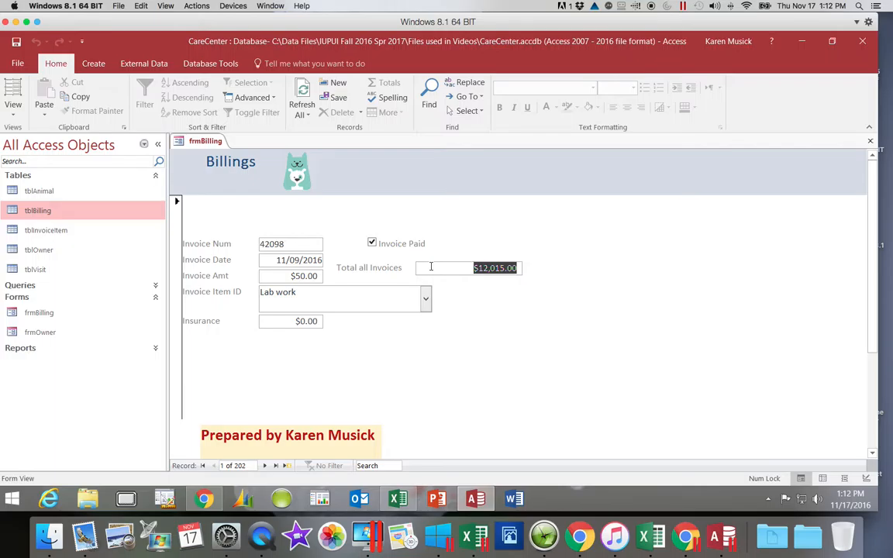
{"action": "key", "text": "Delete"}
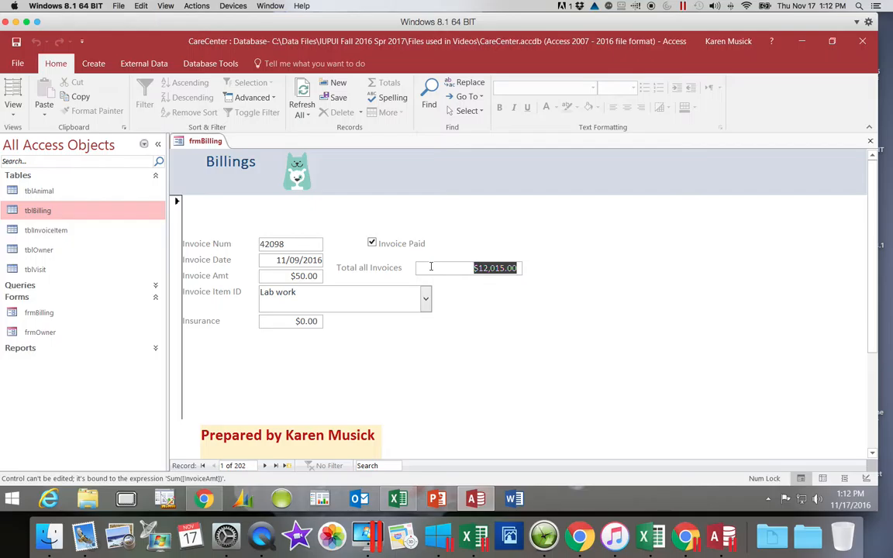
{"action": "key", "text": "Tab"}
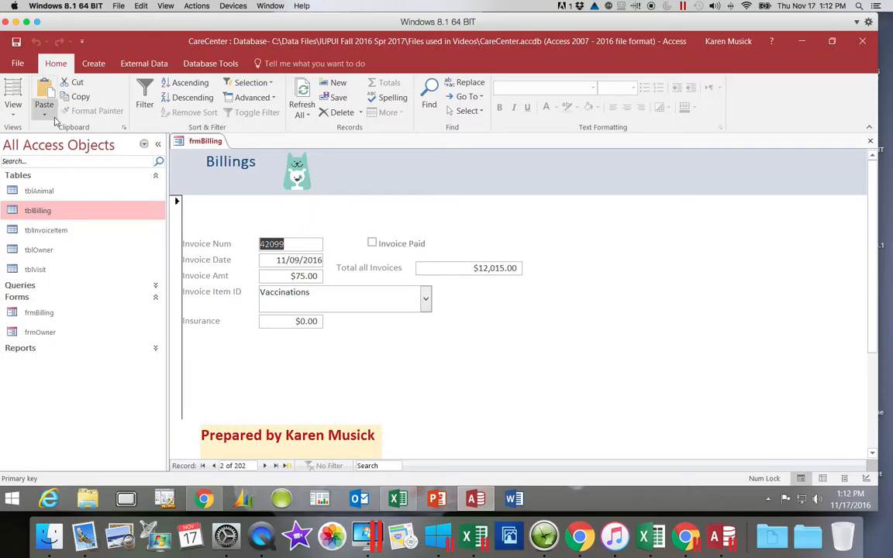
In frmBilling's Design view, change the Detail section's tab order so InvoicePaid comes after Insurance and before txtInvoiceAmtSum
{"action": "left_click", "coordinate": [15, 115]}
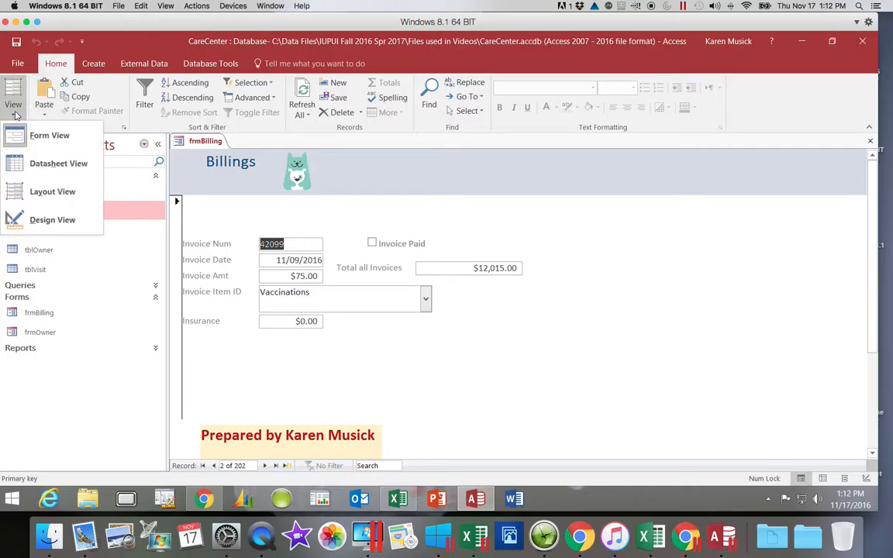
{"action": "left_click", "coordinate": [30, 220]}
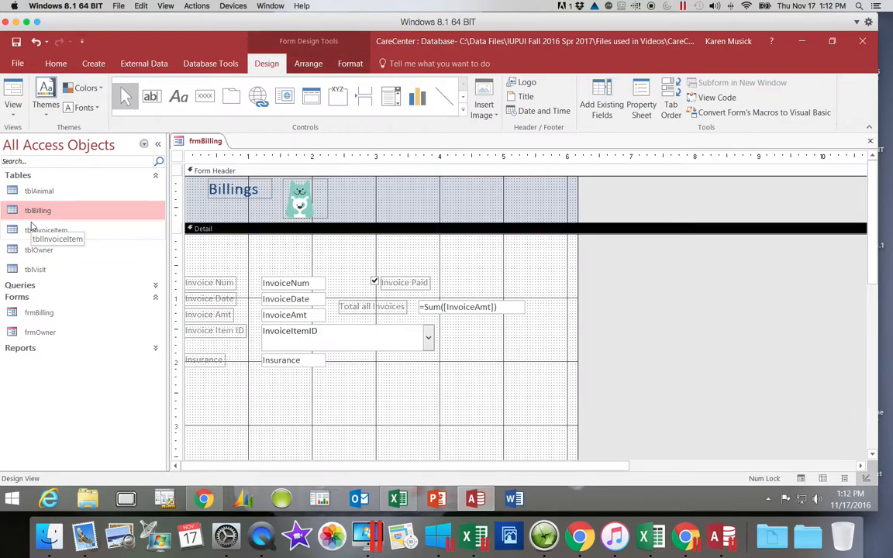
{"action": "left_click", "coordinate": [672, 109]}
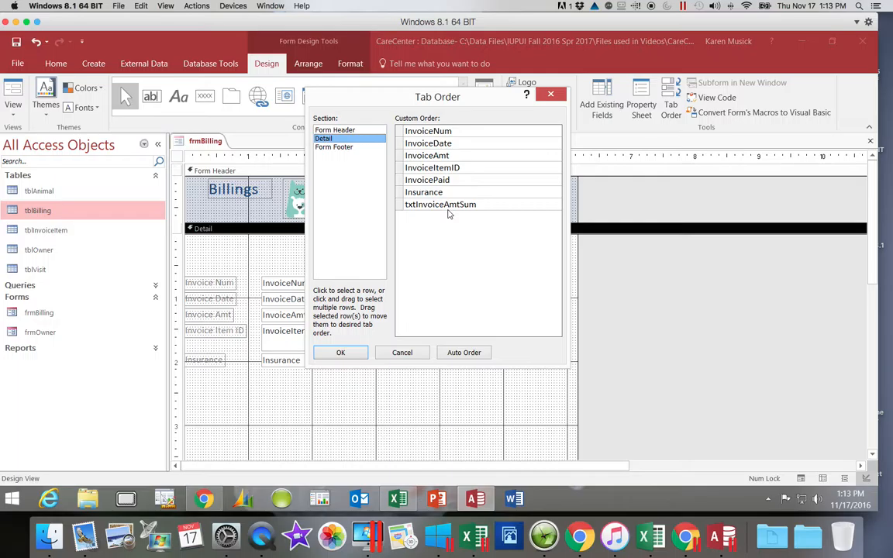
{"action": "left_click", "coordinate": [399, 180]}
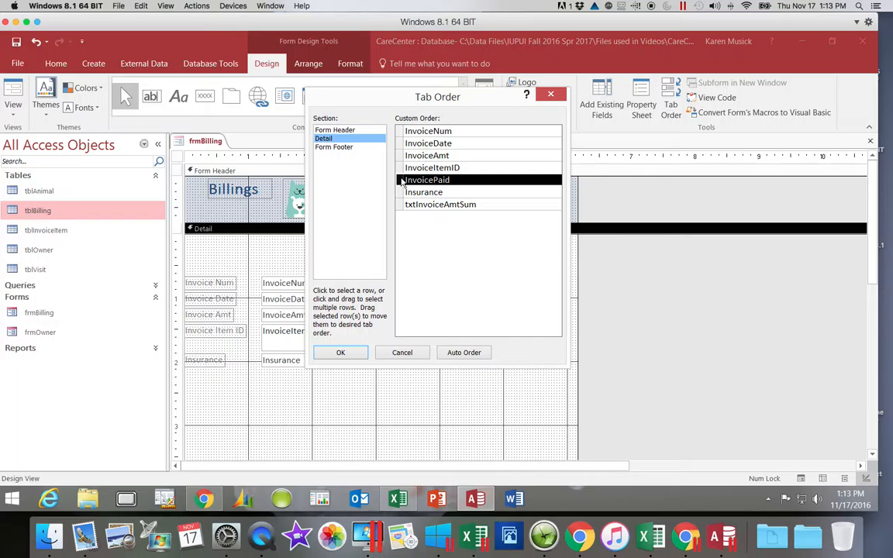
{"action": "left_click", "coordinate": [402, 181]}
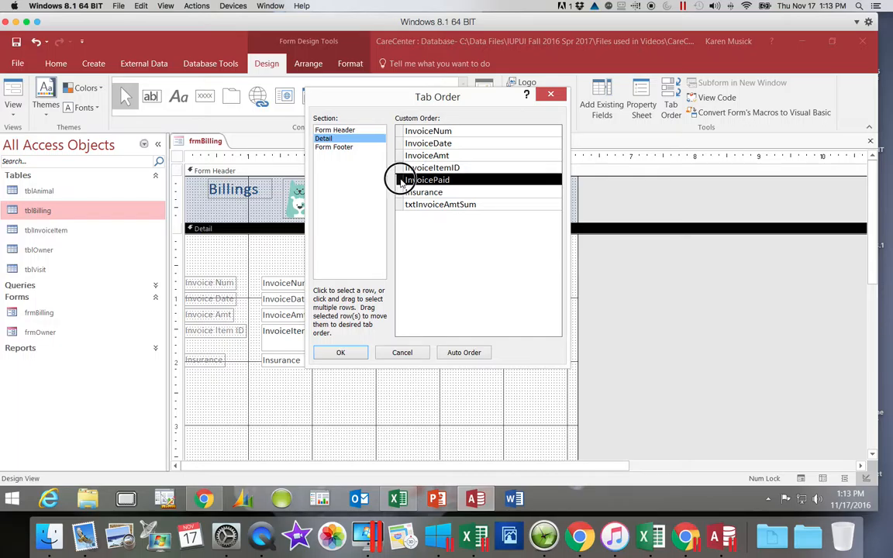
{"action": "left_click_drag", "start_coordinate": [400, 180], "coordinate": [403, 206]}
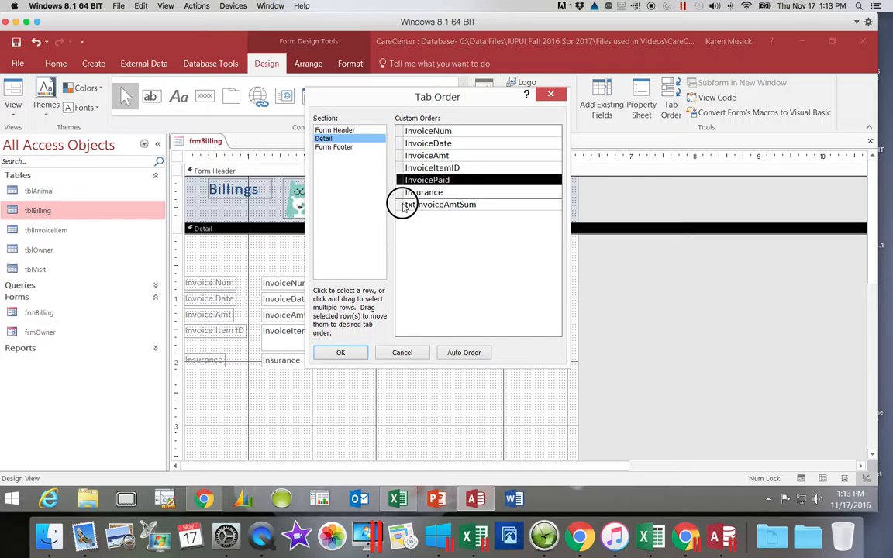
{"action": "left_click_drag", "start_coordinate": [402, 206], "coordinate": [402, 204]}
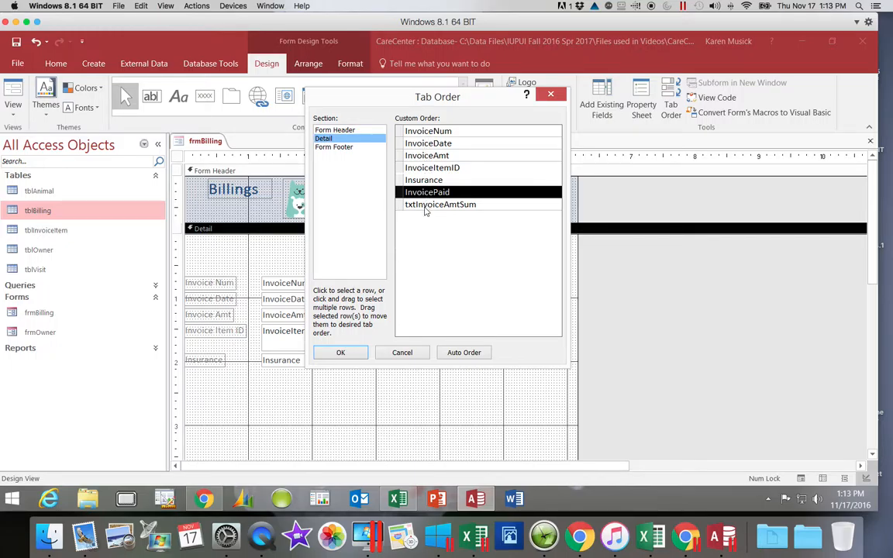
{"action": "left_click", "coordinate": [339, 355]}
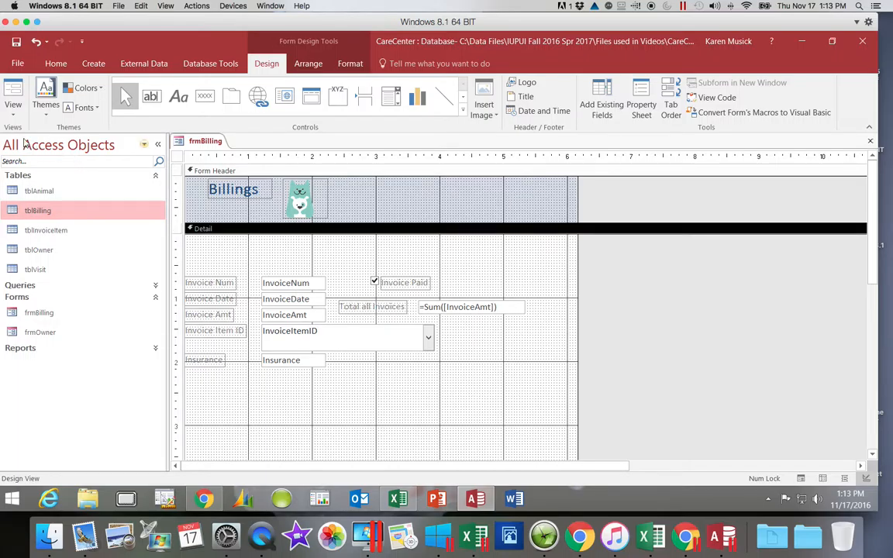
Display the form in Form view and check the new tab order by stepping through all fields of the first record
{"action": "left_click", "coordinate": [15, 113]}
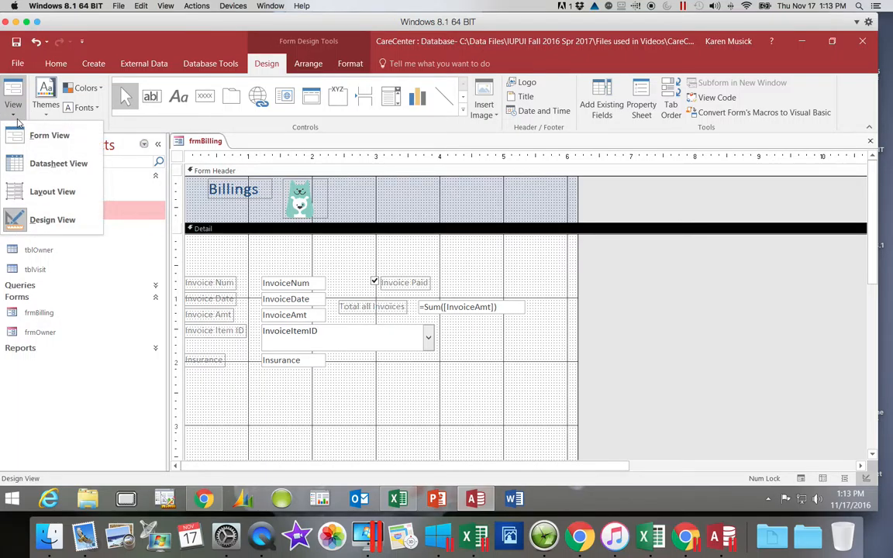
{"action": "left_click", "coordinate": [16, 132]}
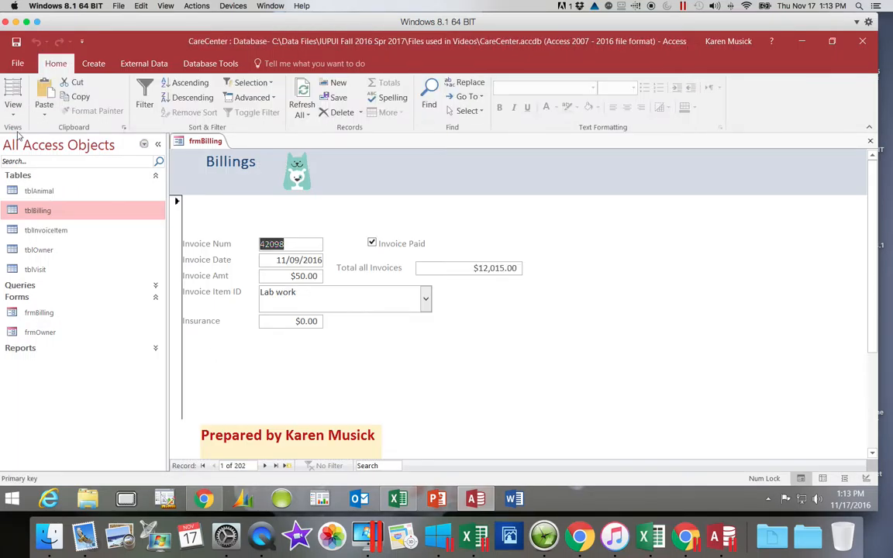
{"action": "key", "text": "Tab"}
{"action": "key", "text": "Tab"}
{"action": "key", "text": "Tab"}
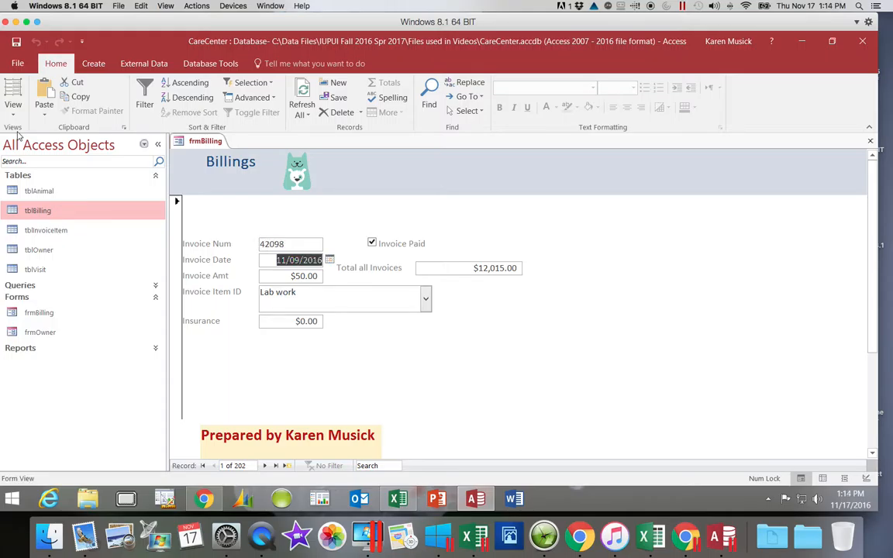
{"action": "key", "text": "Tab"}
{"action": "key", "text": "Tab"}
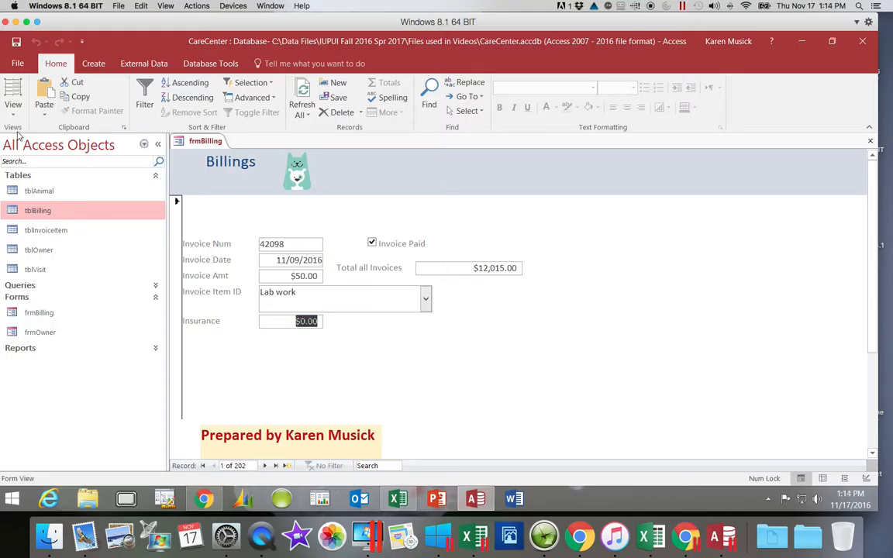
{"action": "key", "text": "Tab"}
{"action": "key", "text": "Tab"}
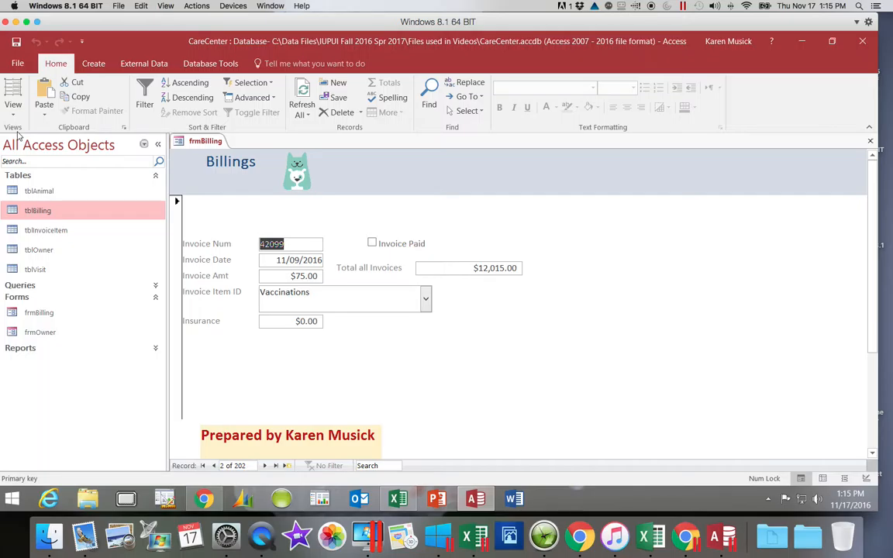
Save the frmBilling form and close it
{"action": "left_click", "coordinate": [17, 42]}
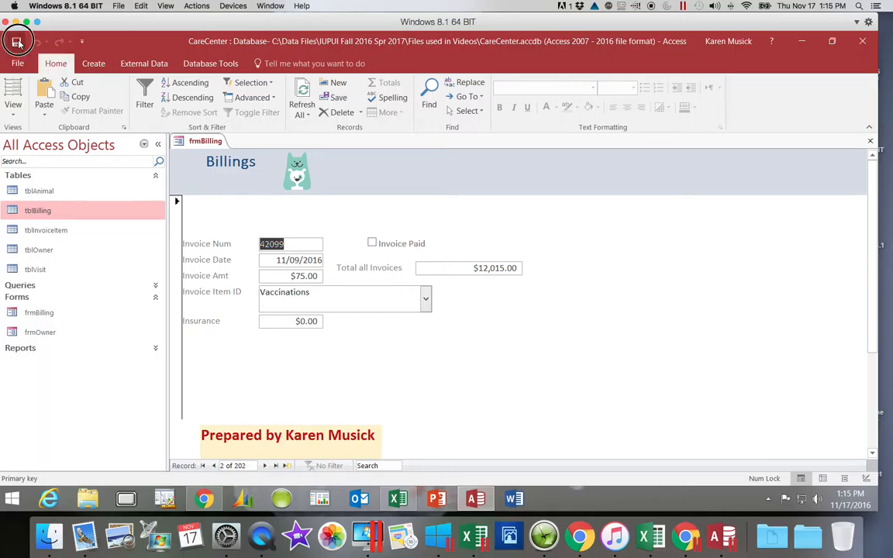
{"action": "left_click", "coordinate": [871, 142]}
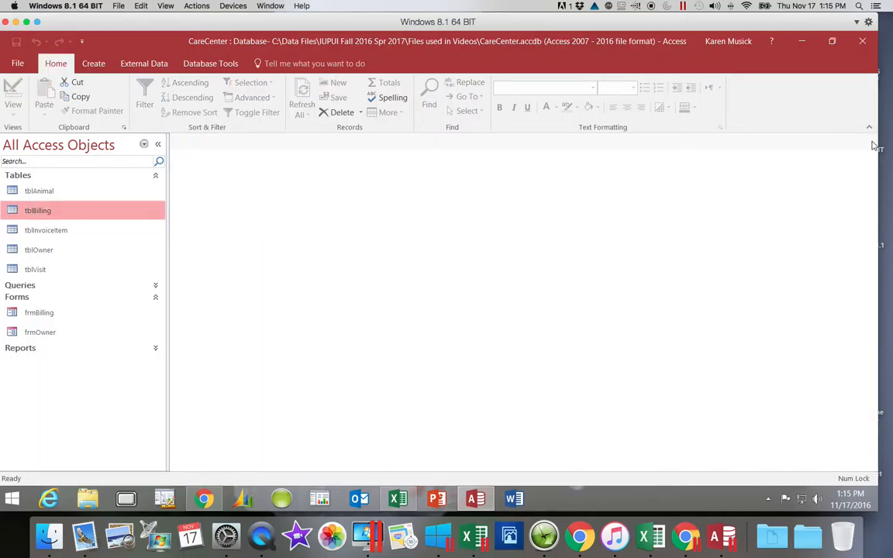